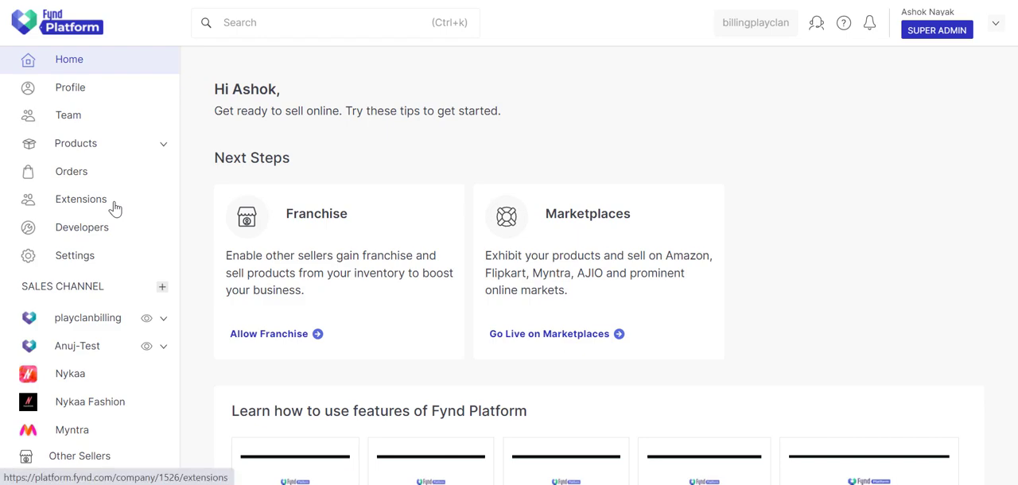
Step: Search the installed extensions for "email" and open the Email Inventory extension
left_click(115, 208)
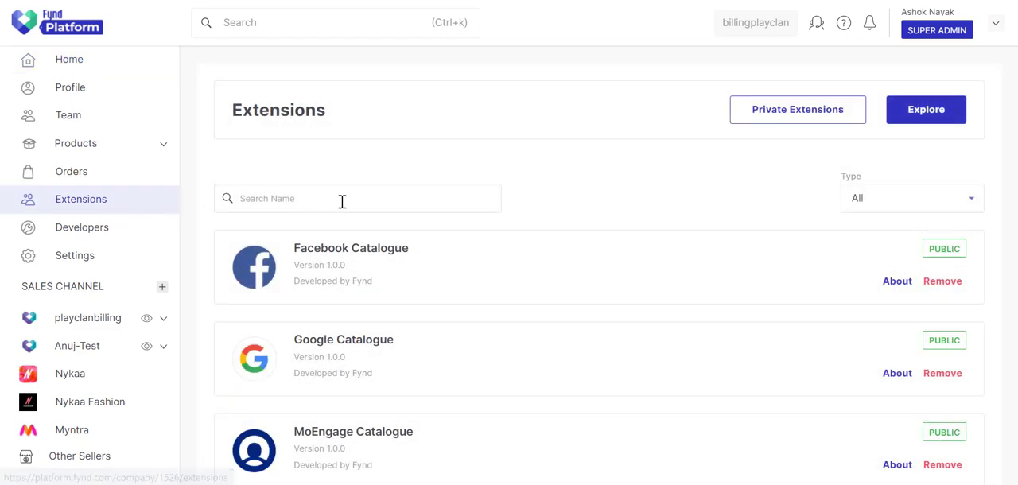
left_click(426, 200)
type("email")
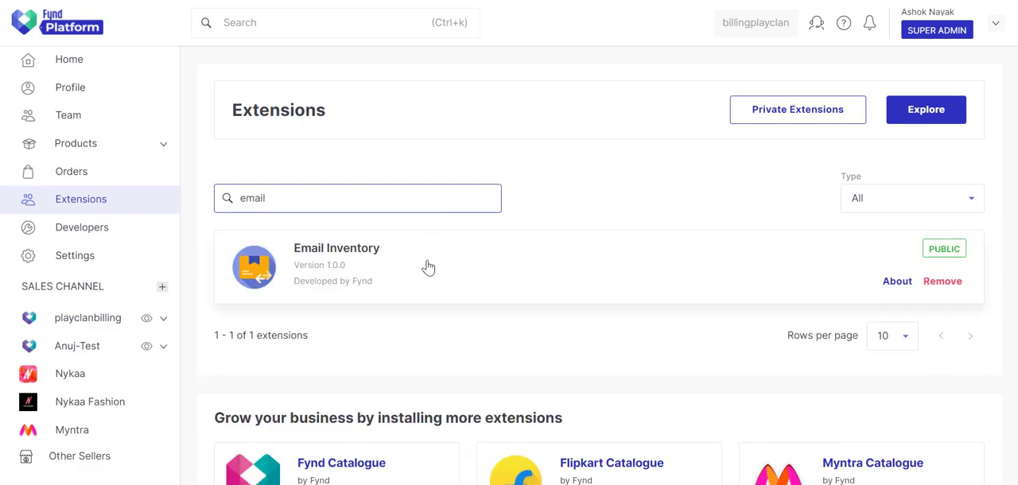
left_click(428, 269)
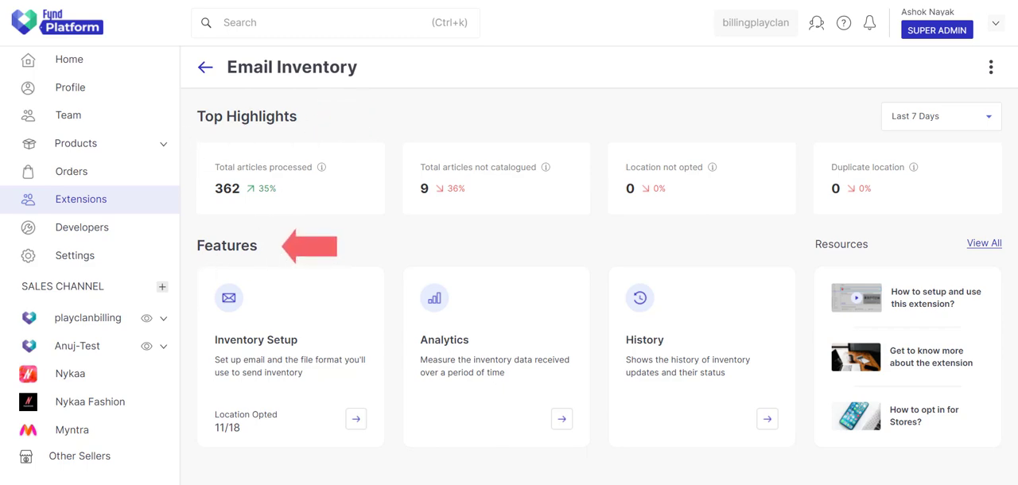
Step: Examine the Top Highlights metrics with their date range options and the Resources and Features sections of Email Inventory
mouse_move(322, 177)
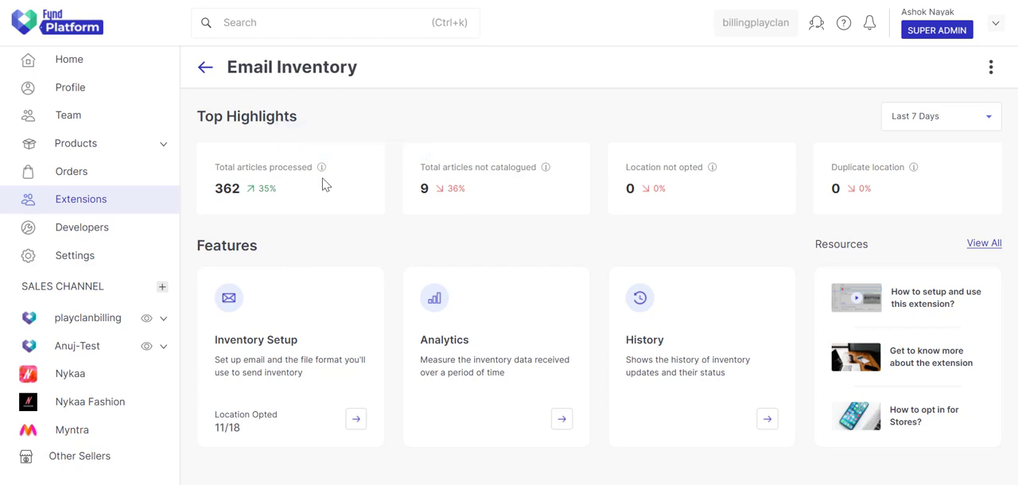
mouse_move(546, 175)
mouse_move(712, 178)
mouse_move(915, 174)
left_click(937, 123)
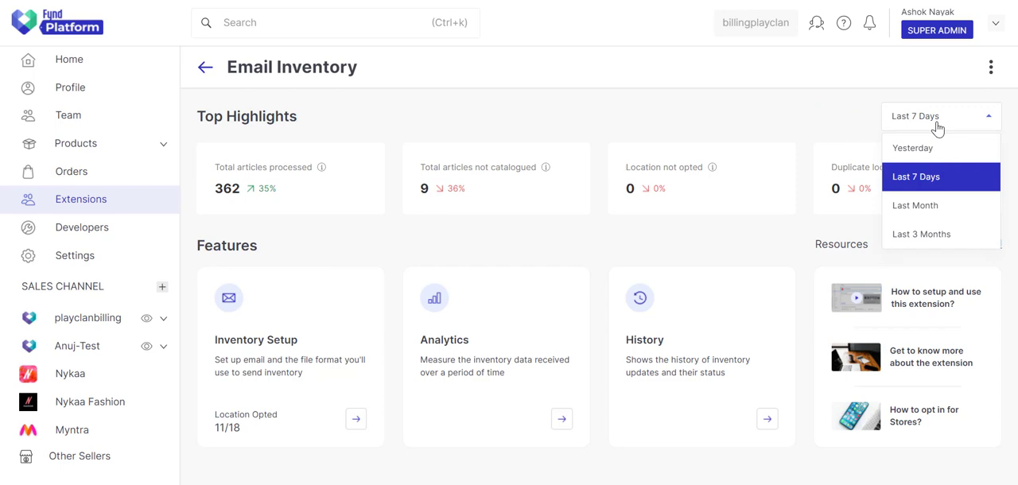
left_click(937, 127)
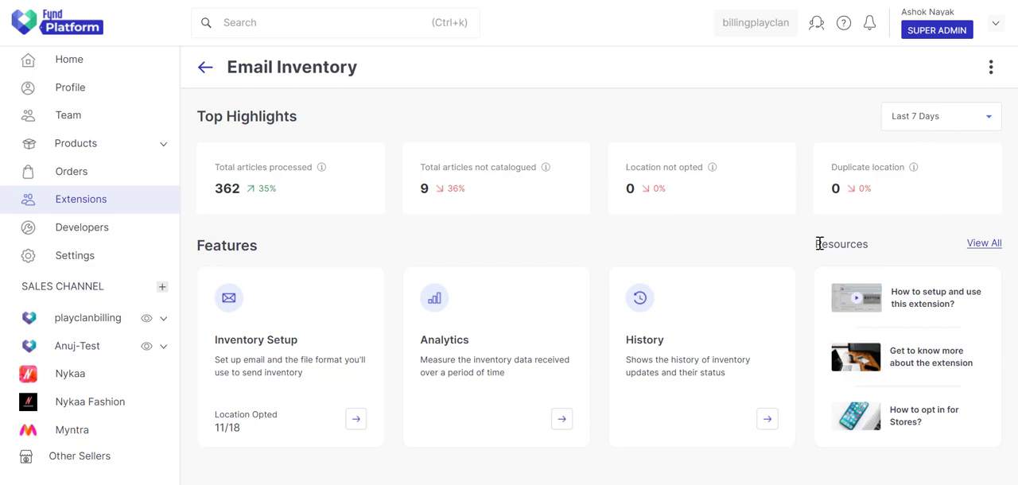
left_click_drag(819, 244, 877, 245)
left_click(879, 245)
left_click_drag(198, 252, 266, 253)
left_click(290, 251)
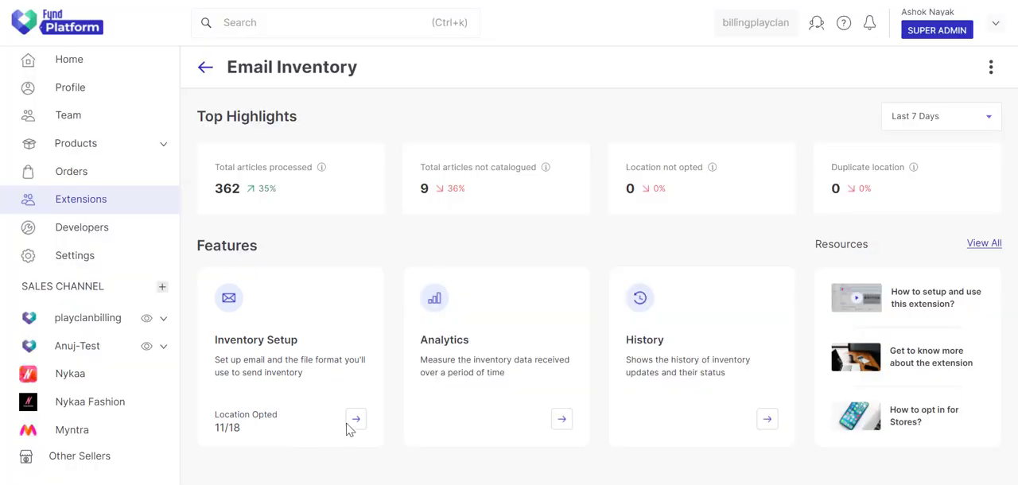
Step: Open Inventory Setup and replace the sender email address with the account owner's email address
left_click(355, 420)
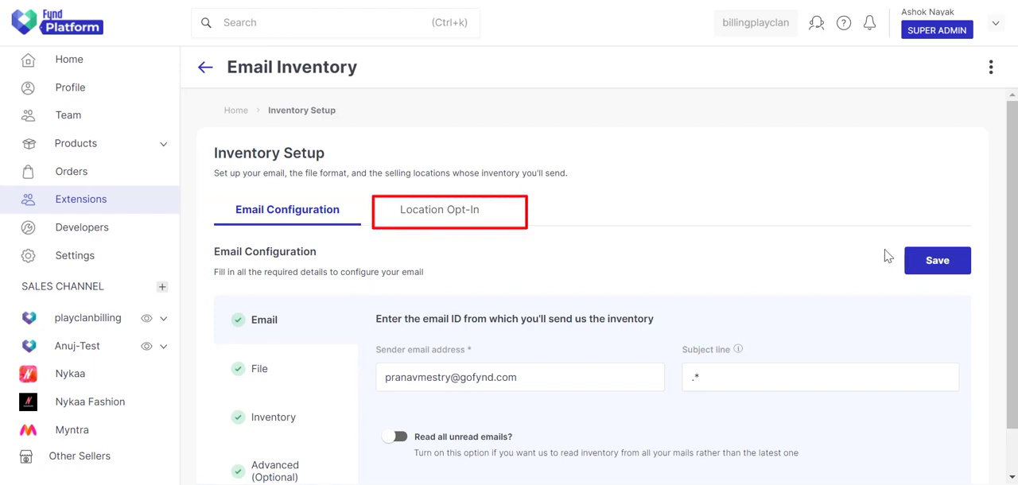
left_click_drag(1011, 261, 1012, 303)
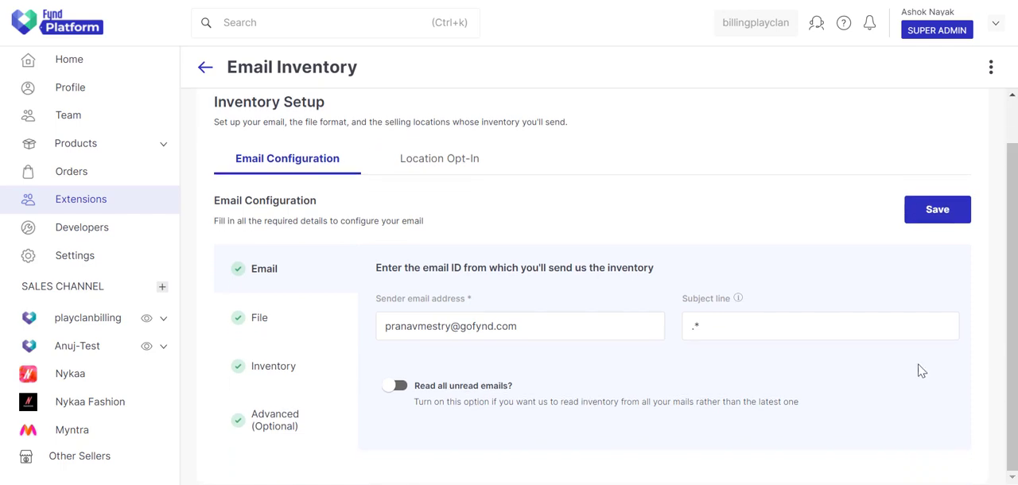
left_click(538, 329)
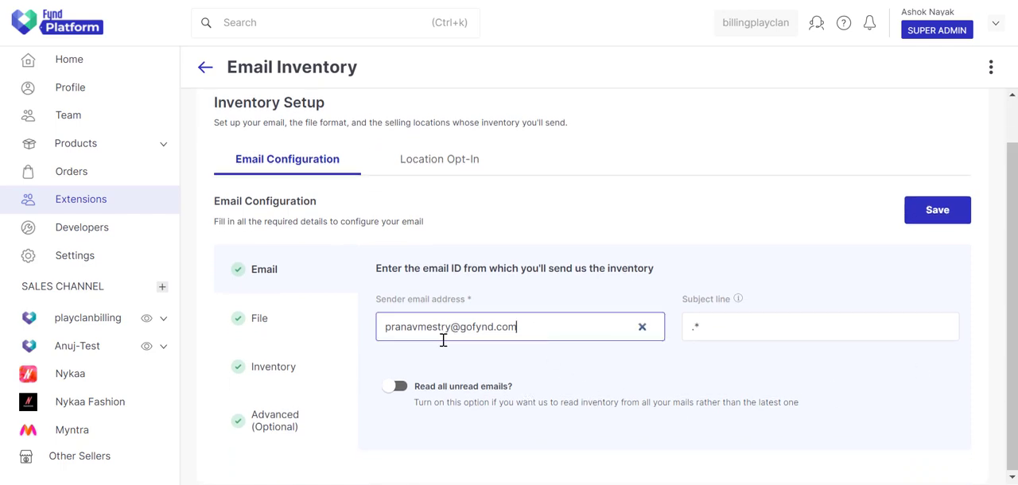
left_click_drag(517, 330, 380, 328)
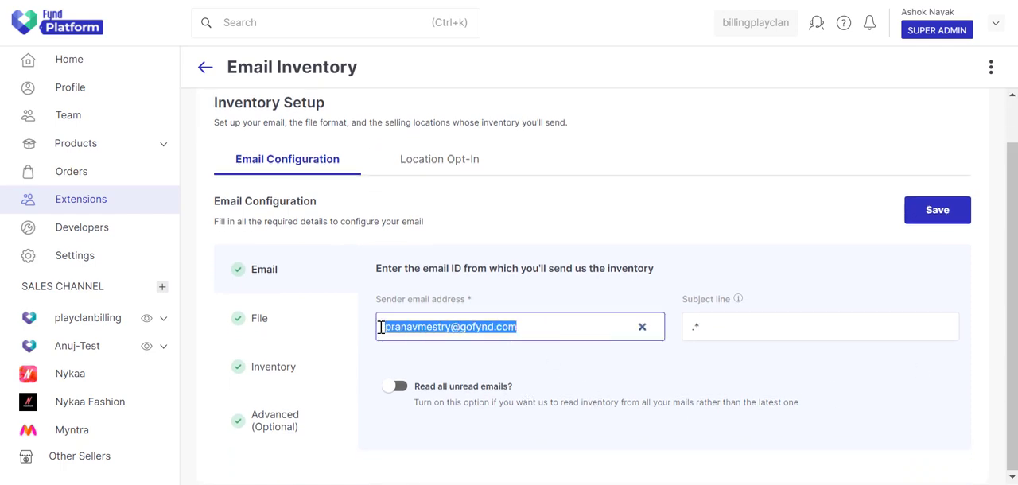
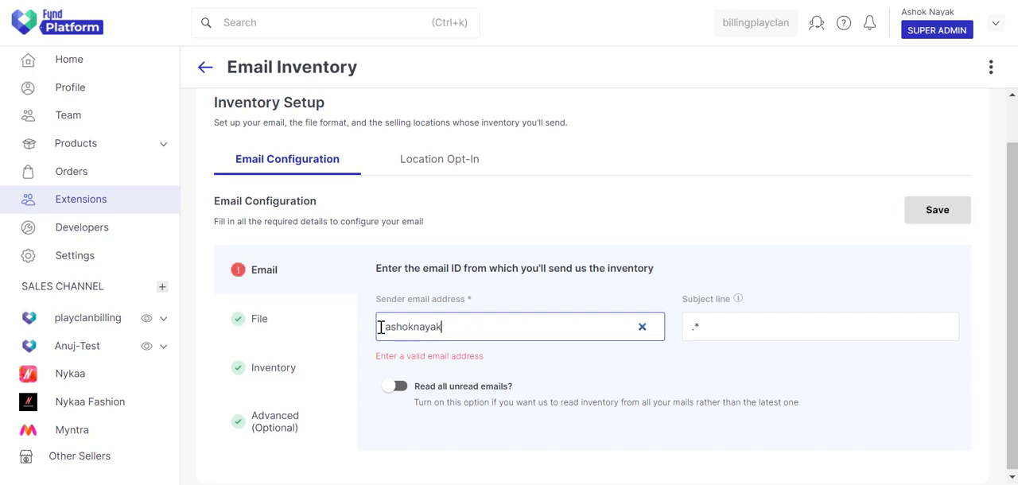
left_click(491, 352)
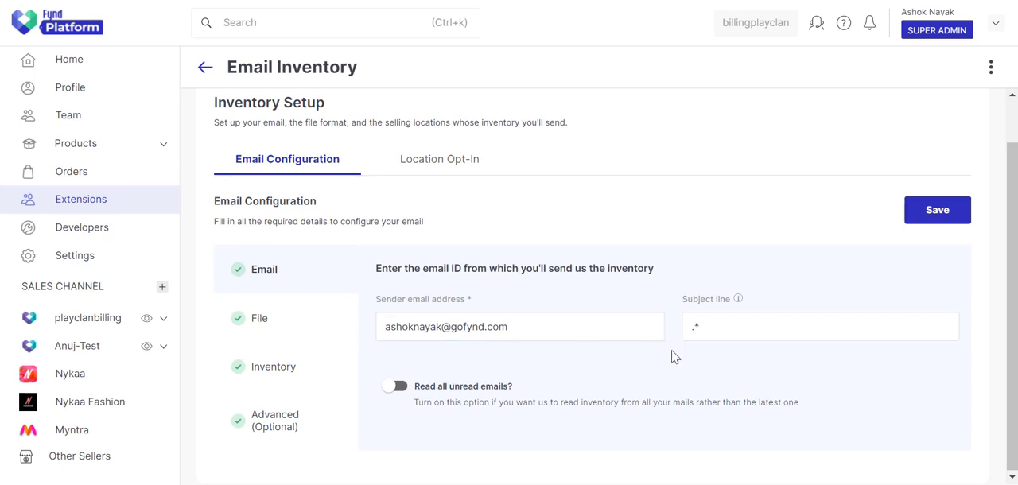
Step: Switch to Gmail, enter "Inventory Upload" as the new message's subject, and copy that text
left_click(731, 327)
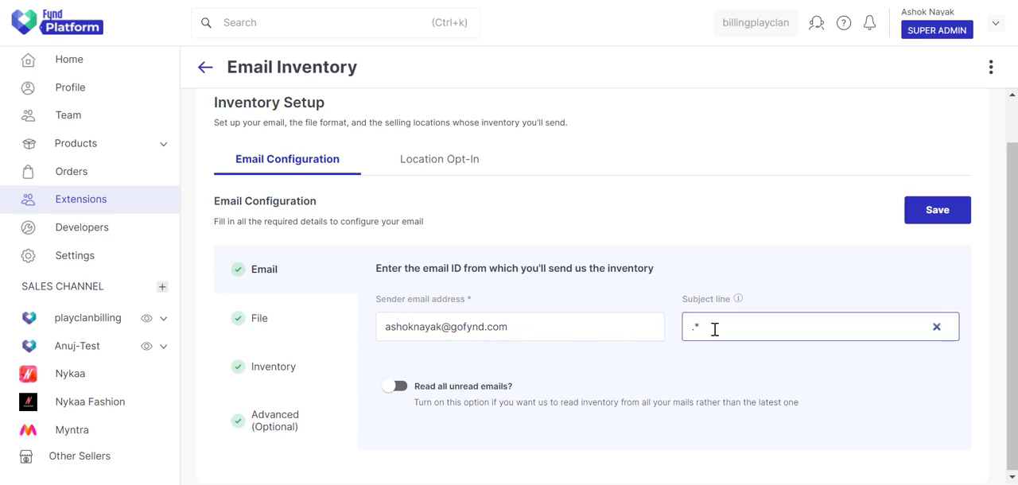
left_click_drag(713, 328, 682, 340)
left_click(803, 327)
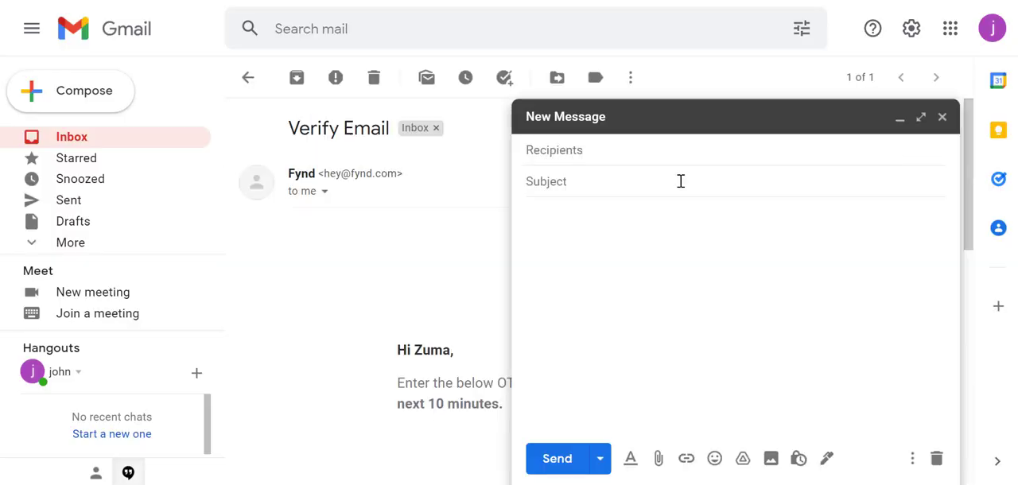
type("Inventory Upload")
left_click_drag(681, 181, 525, 181)
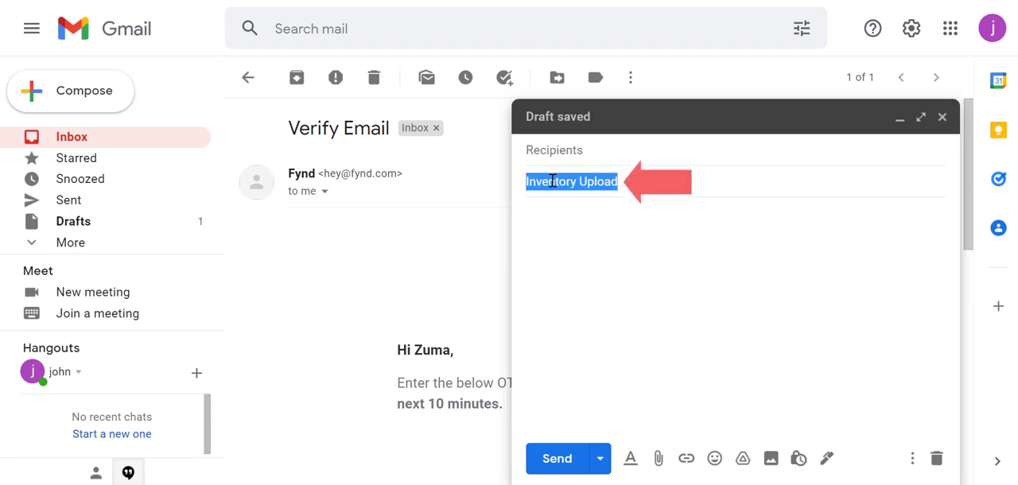
right_click(555, 183)
left_click(594, 241)
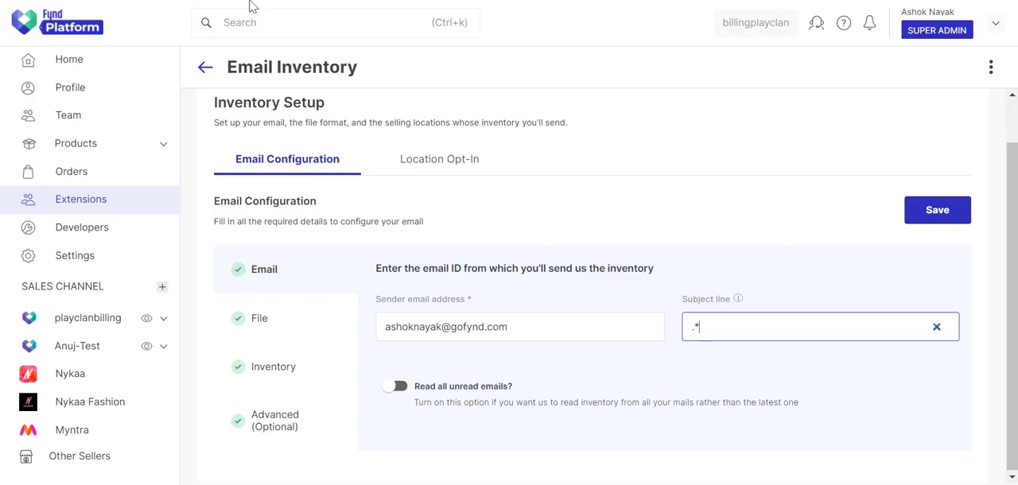
Step: Back in Email Configuration, replace the subject line with the copied "Inventory Upload" and enable "Read all unread emails?"
left_click_drag(694, 328, 677, 344)
key("ctrl+v")
left_click(779, 362)
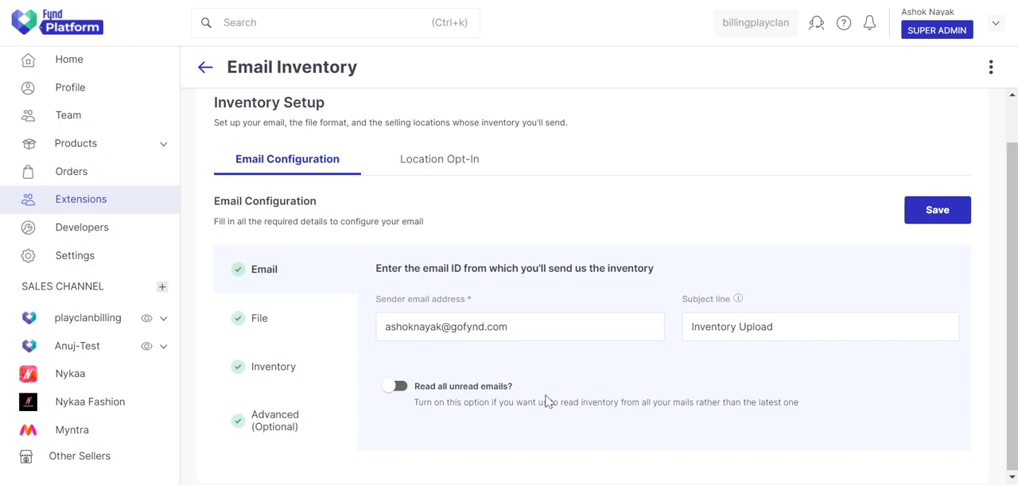
left_click(399, 389)
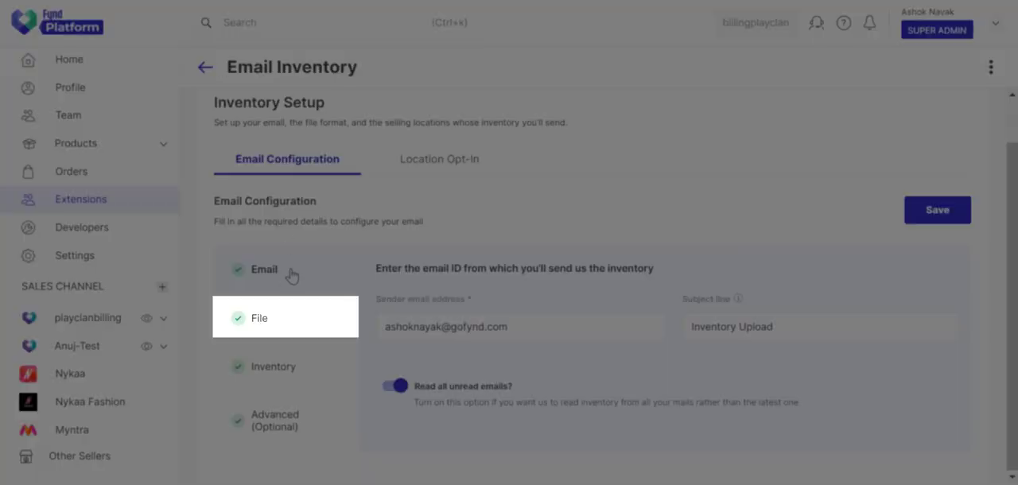
Step: In the File settings, check the CSV delimiter options and download the sample CSV file
left_click(289, 323)
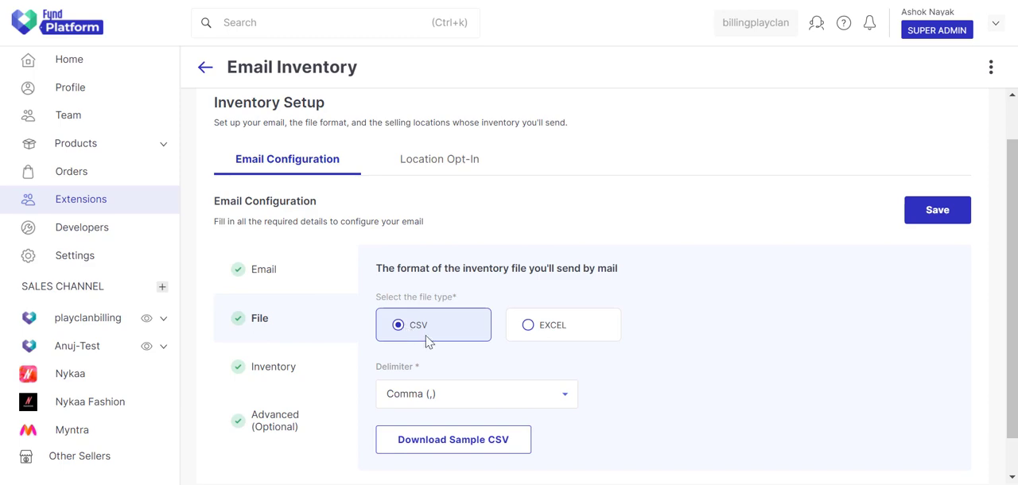
left_click(500, 398)
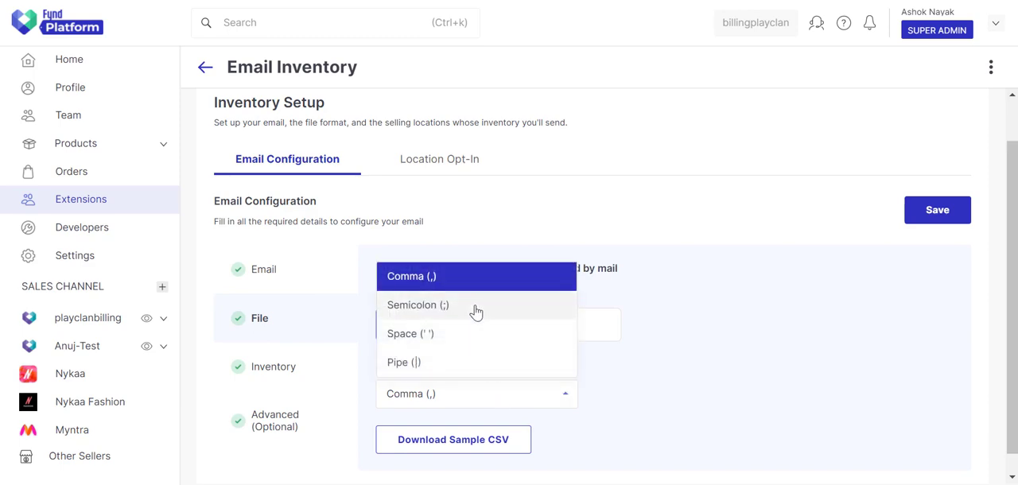
left_click(474, 402)
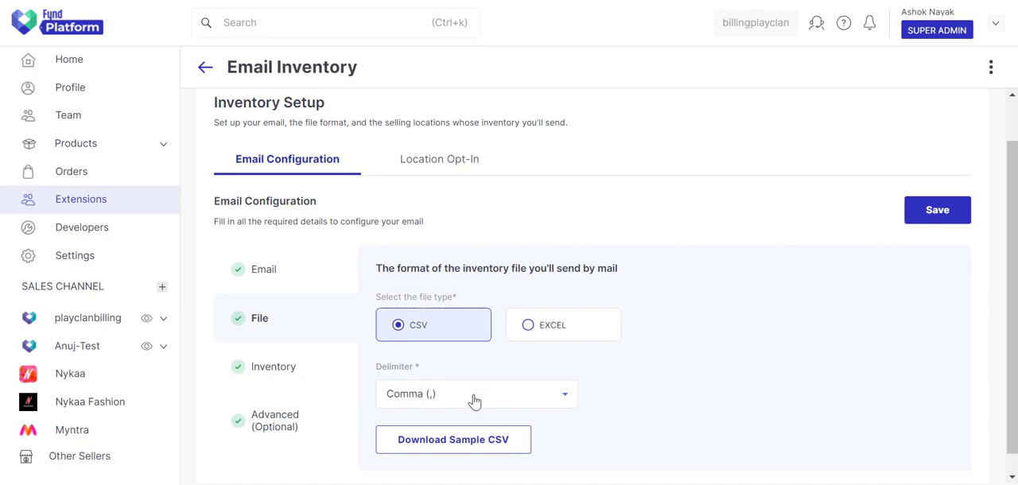
left_click(504, 443)
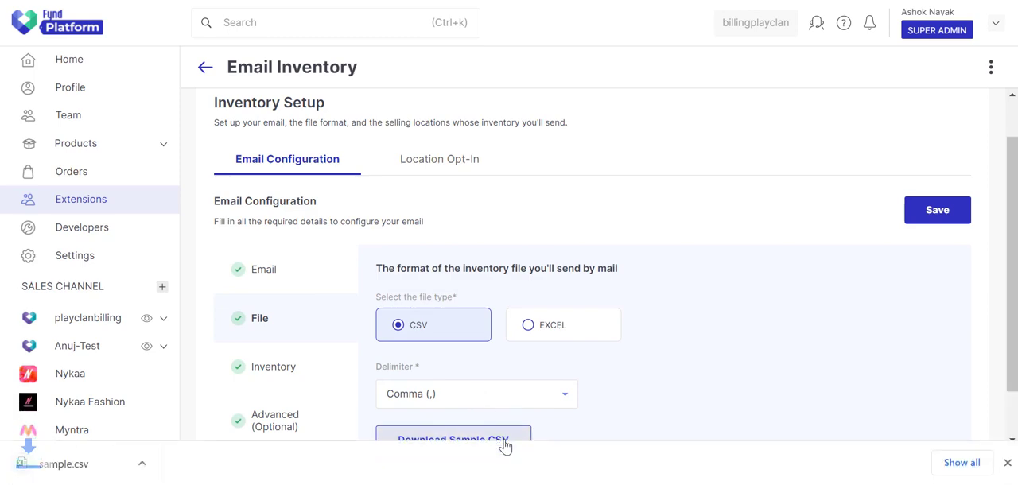
left_click(1006, 465)
Step: Examine the comma separators in both lines of the sample file in Notepad and dismiss its Excel preview
left_click(590, 319)
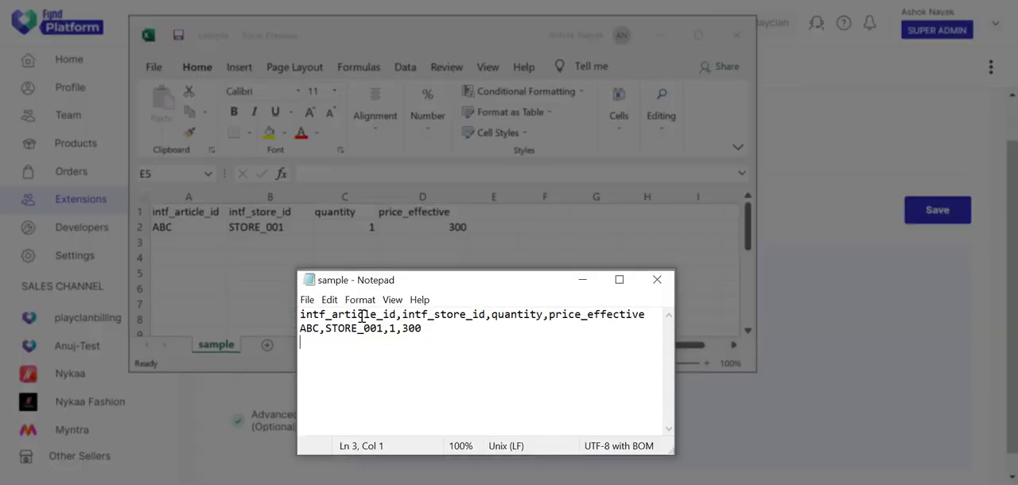
left_click_drag(396, 315, 300, 315)
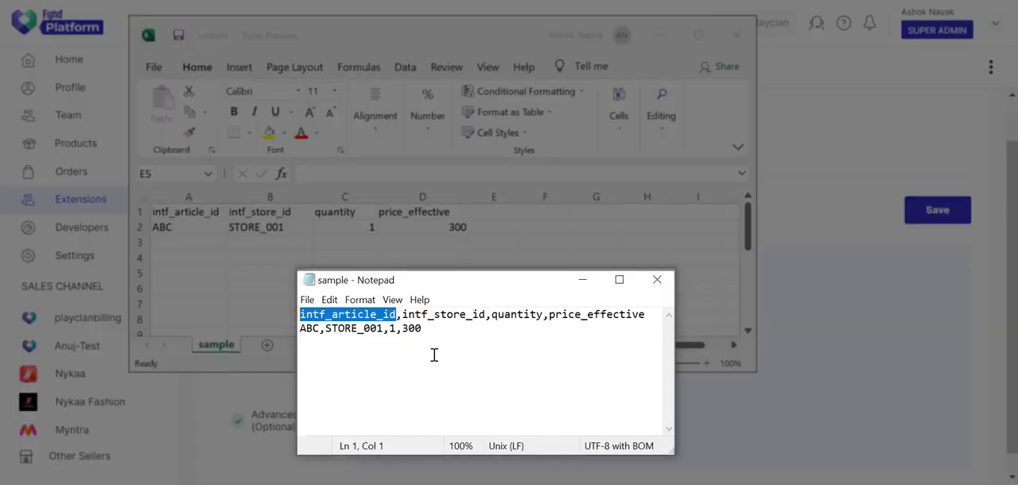
left_click(446, 359)
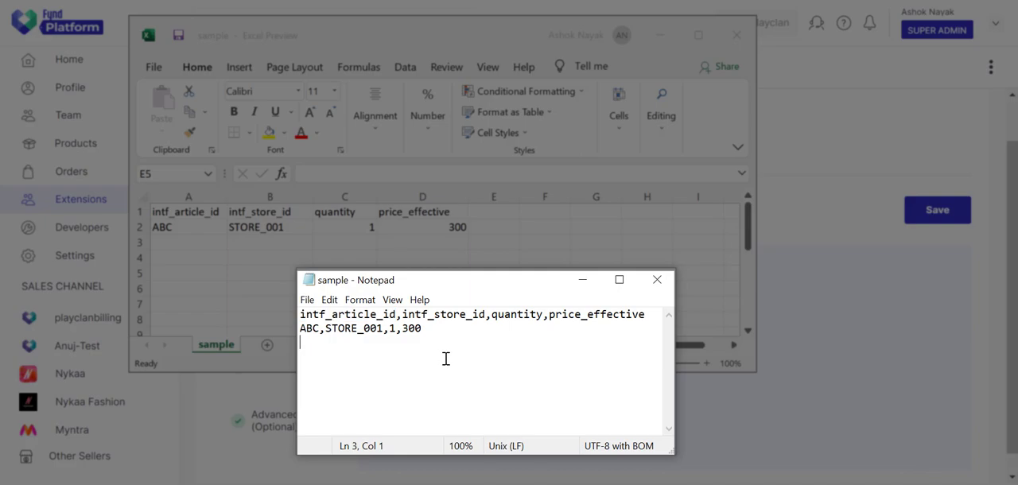
double_click(400, 315)
double_click(487, 315)
double_click(545, 315)
double_click(323, 329)
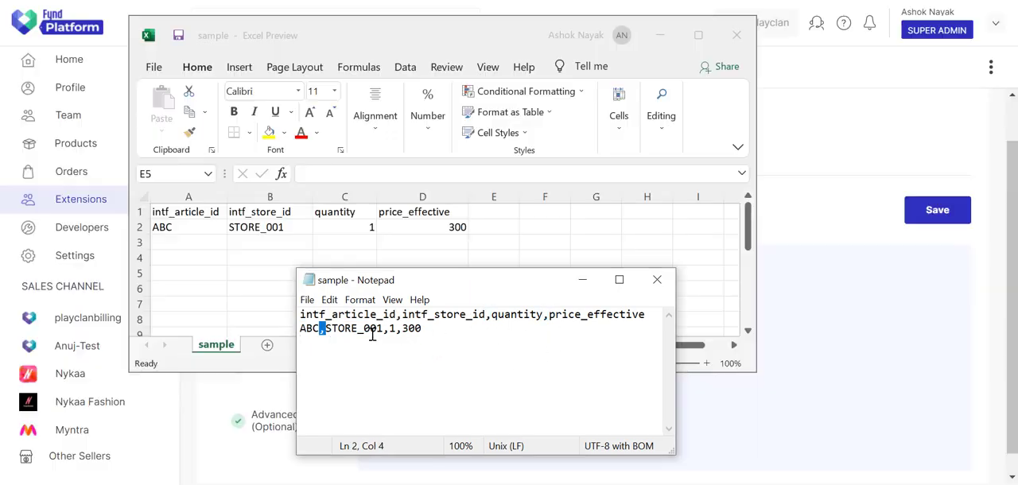
double_click(387, 328)
double_click(399, 329)
left_click(670, 42)
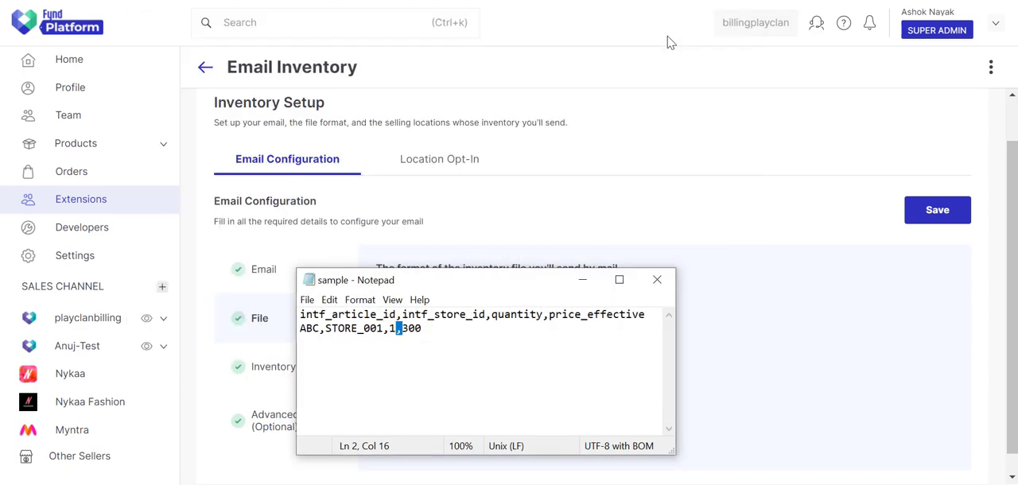
Step: Place the Notepad sample beside the open delimiter options and replace its comma separators with semicolons
left_click_drag(503, 280, 782, 179)
left_click(532, 393)
left_click(692, 180)
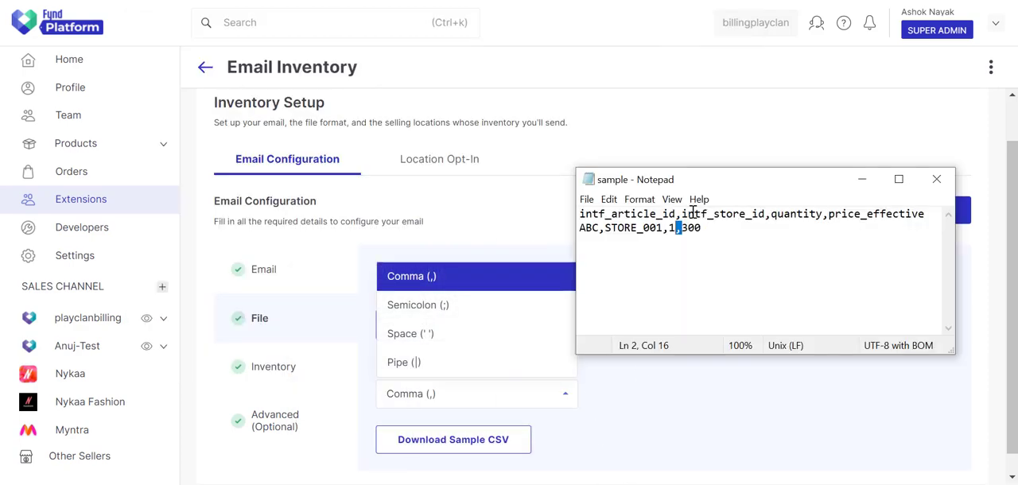
double_click(678, 214)
type(";")
left_click_drag(770, 214, 766, 214)
type(";")
left_click_drag(828, 215, 823, 215)
type(";")
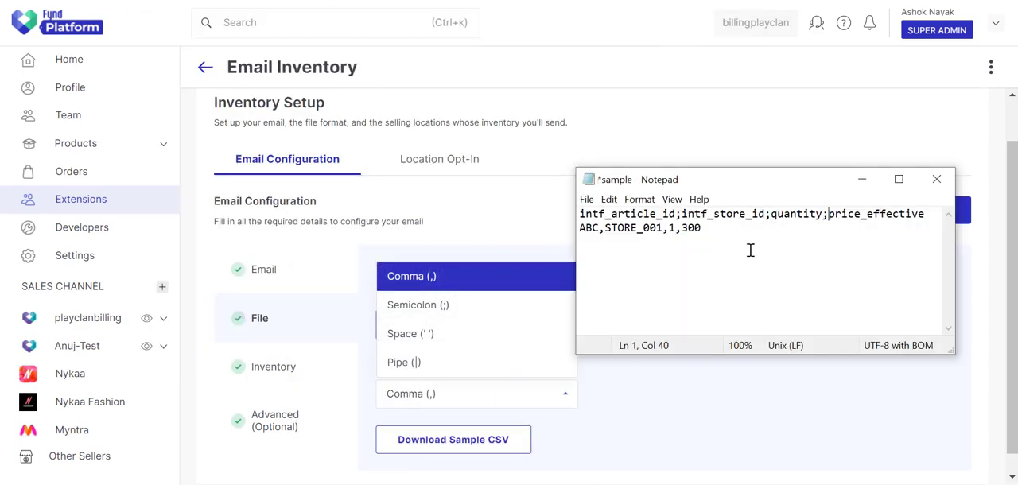
type(";")
left_click_drag(682, 228, 599, 229)
type(";1;")
Step: Replace the semicolon separators in both lines of the Notepad sample with spaces
left_click(696, 281)
left_click_drag(682, 214, 676, 214)
left_click_drag(771, 214, 766, 214)
left_click_drag(830, 214, 824, 214)
left_click_drag(682, 228, 600, 229)
Step: Change the separators in both lines of the Notepad sample to pipe characters and close the delimiter options
left_click_drag(682, 214, 676, 214)
type("|")
left_click_drag(771, 214, 766, 214)
type("|")
left_click_drag(829, 214, 824, 214)
type("|")
left_click_drag(682, 228, 600, 228)
type("|||")
left_click(677, 402)
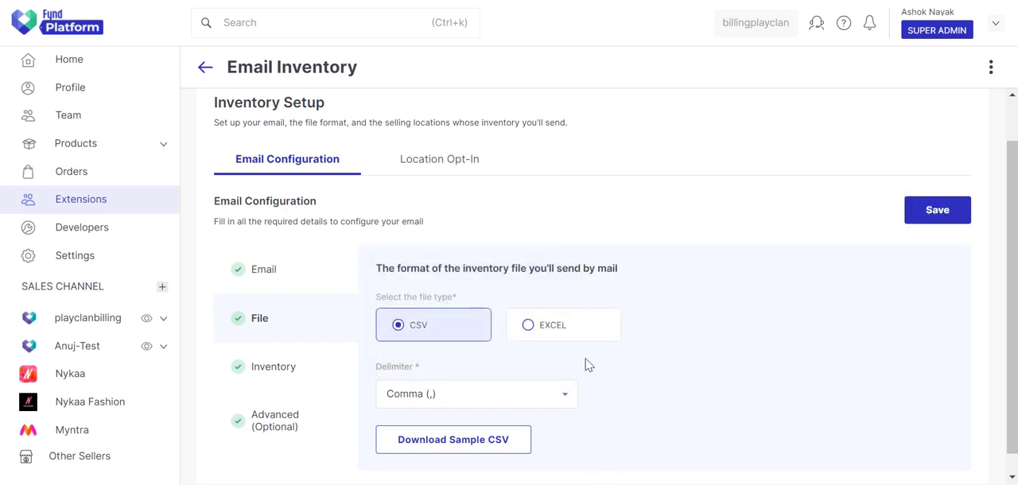
Step: Select EXCEL as the inventory file type, then download and open the sample Excel file
left_click(548, 326)
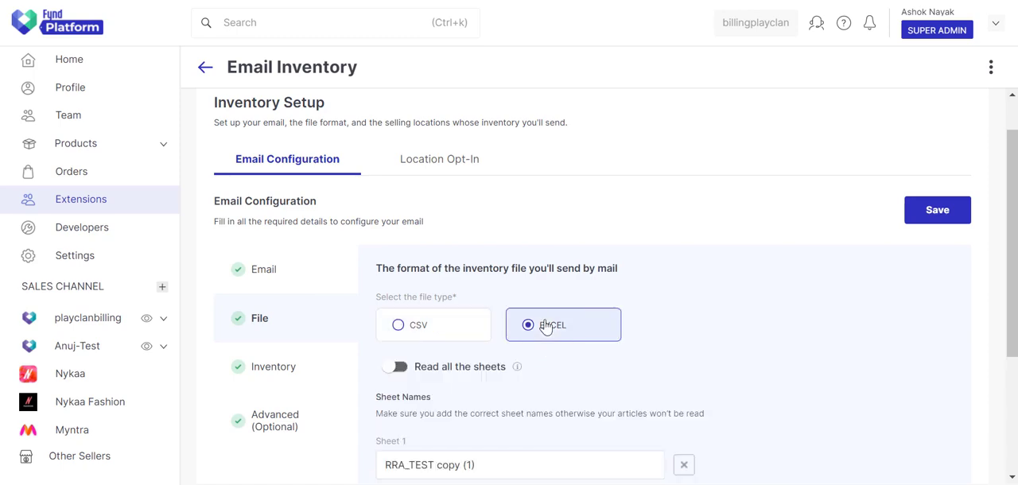
scroll(695, 321, "down", 3)
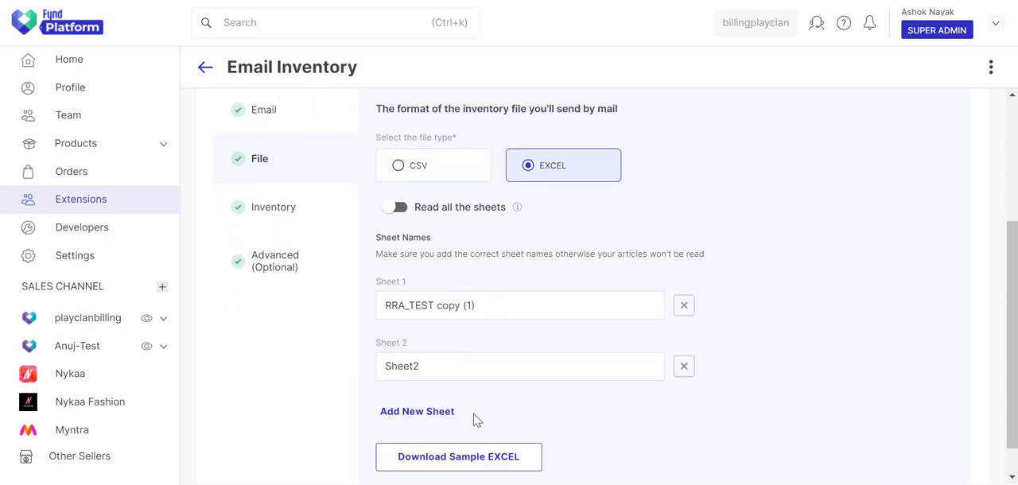
left_click(472, 461)
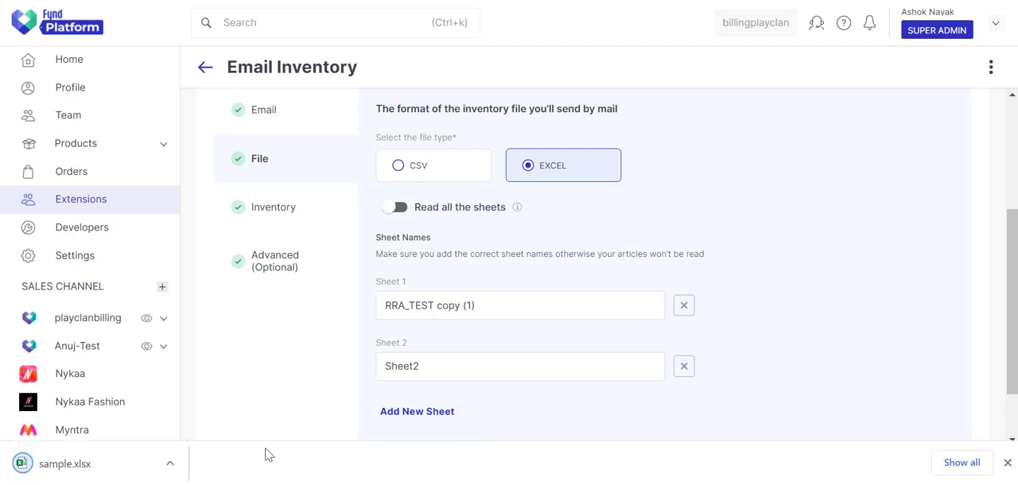
left_click(132, 470)
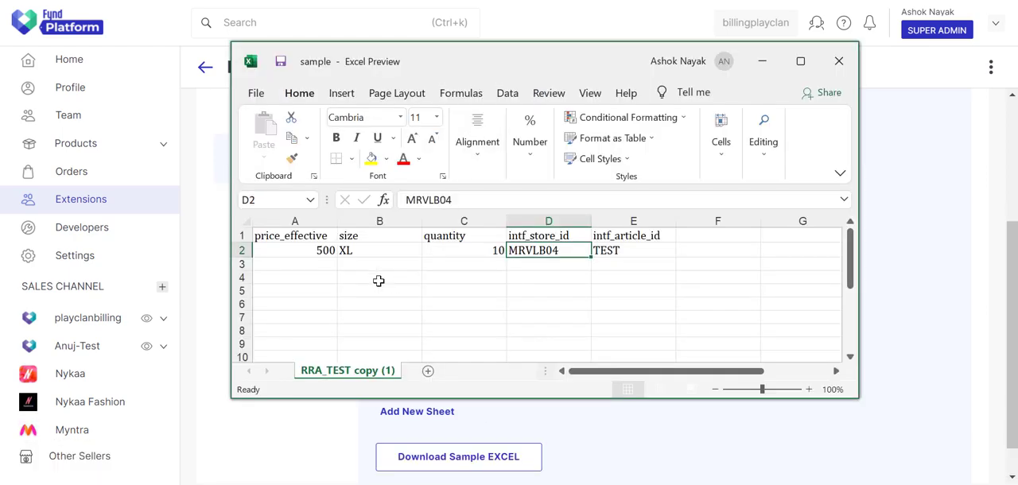
Step: Copy the row 2 data in the sample workbook and fill the empty rows below it with copies
left_click_drag(310, 252, 609, 251)
key("ctrl+c")
left_click_drag(291, 265, 635, 346)
key("ctrl+v")
left_click(562, 294)
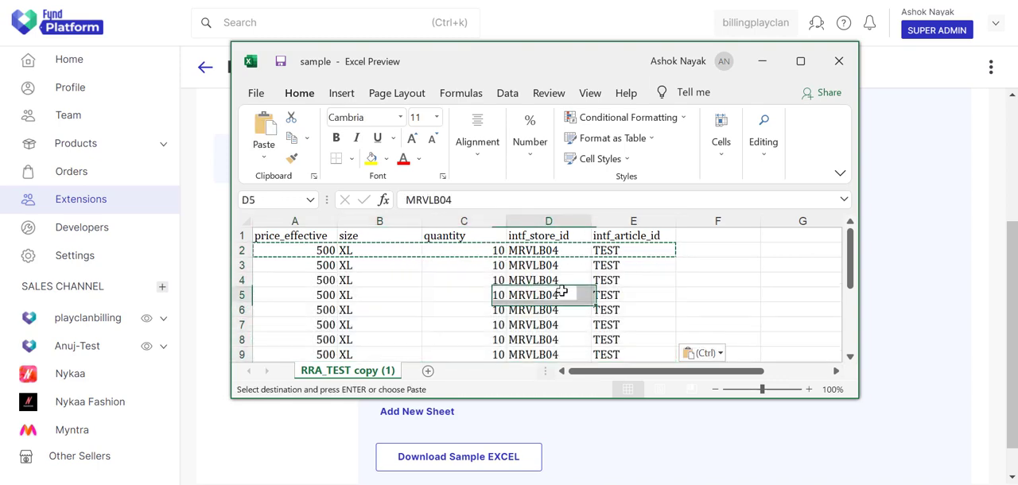
Step: Add a second worksheet to the sample workbook and name it Next Sheet
left_click(428, 371)
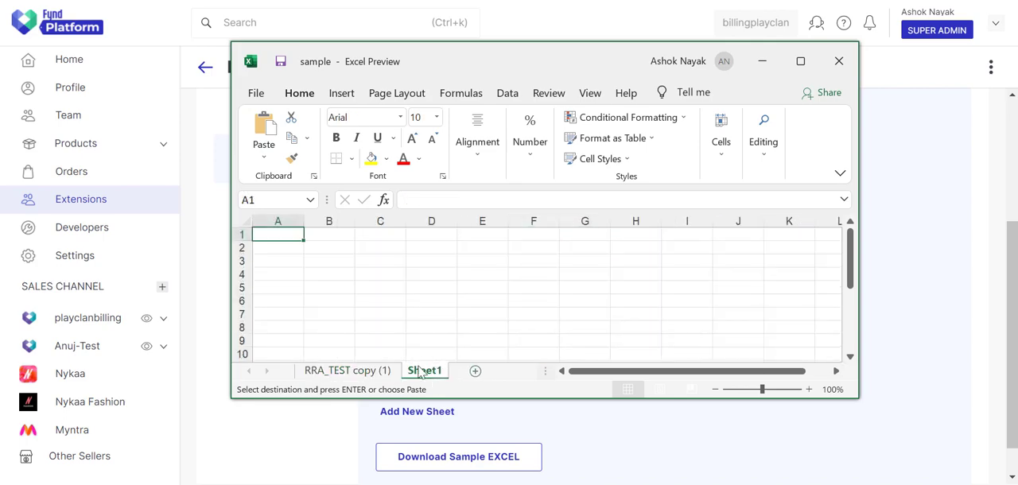
right_click(426, 373)
left_click(465, 219)
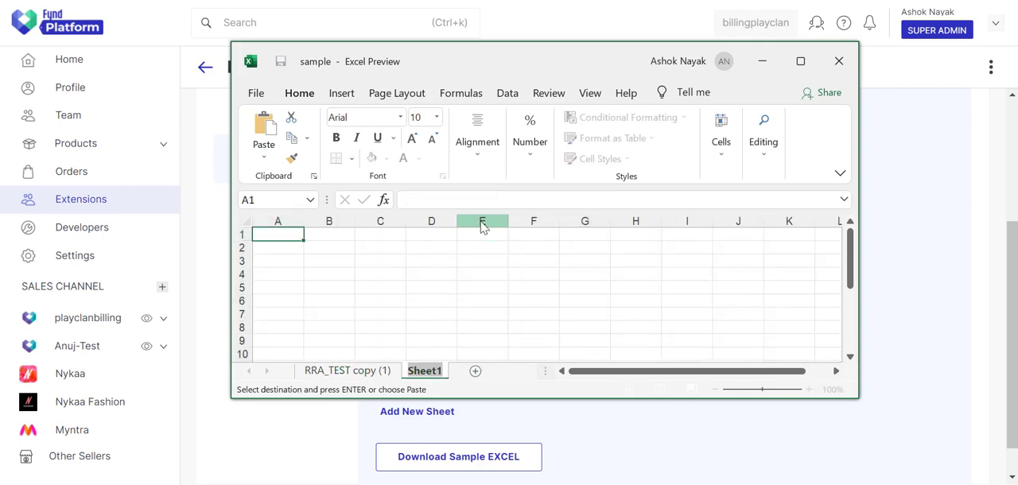
type("Next Sheet")
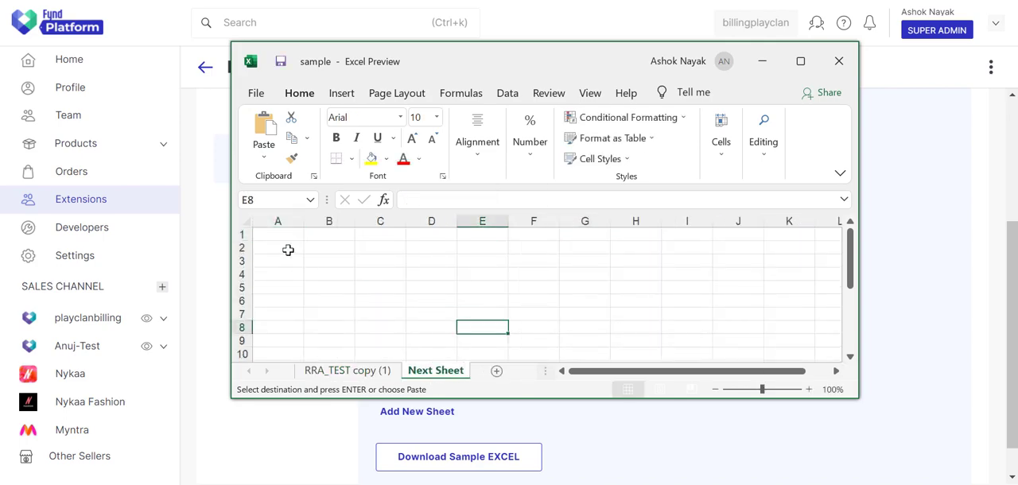
Step: Paste the header and data rows from the first worksheet into Next Sheet, starting at cell A1
left_click_drag(282, 237, 522, 335)
key("ctrl+v")
left_click(536, 321)
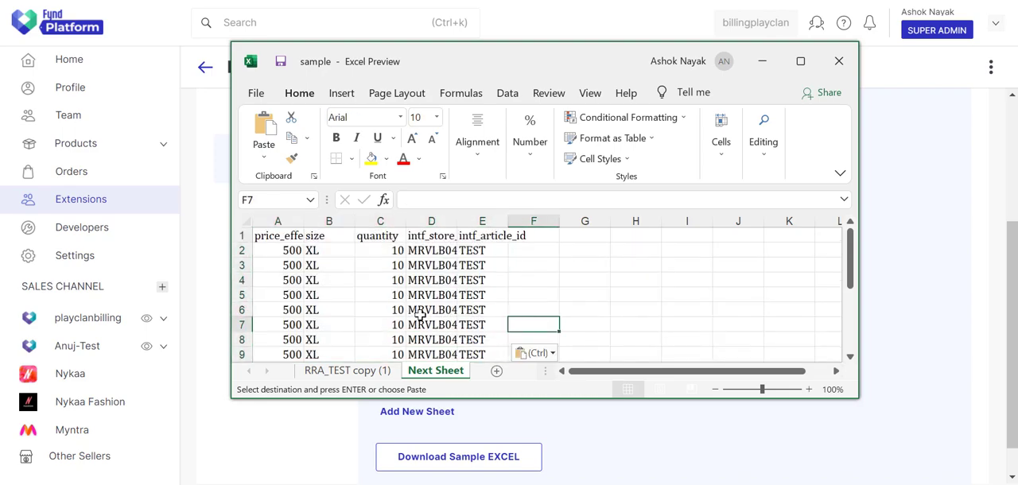
left_click(366, 371)
left_click(446, 377)
Step: Set the Sheet 2 name to Next Sheet, copied from the sample workbook, and turn on Read all the sheets in Fynd Platform
left_click(300, 429)
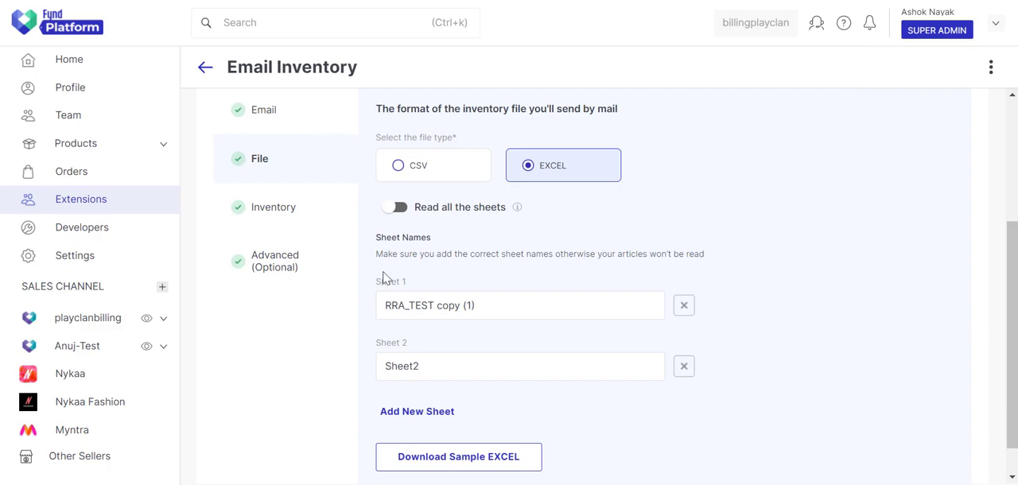
scroll(741, 377, "down", 1)
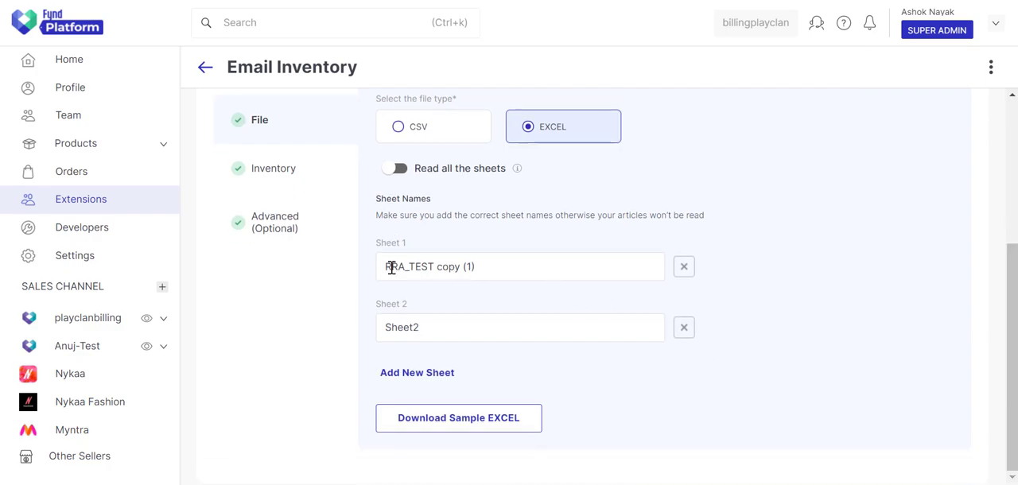
left_click(614, 437)
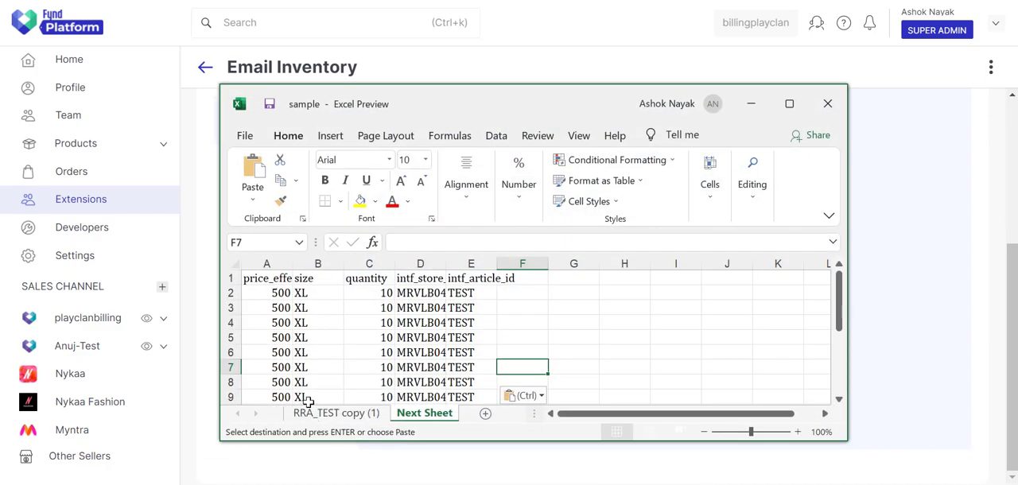
left_click(334, 413)
left_click(424, 412)
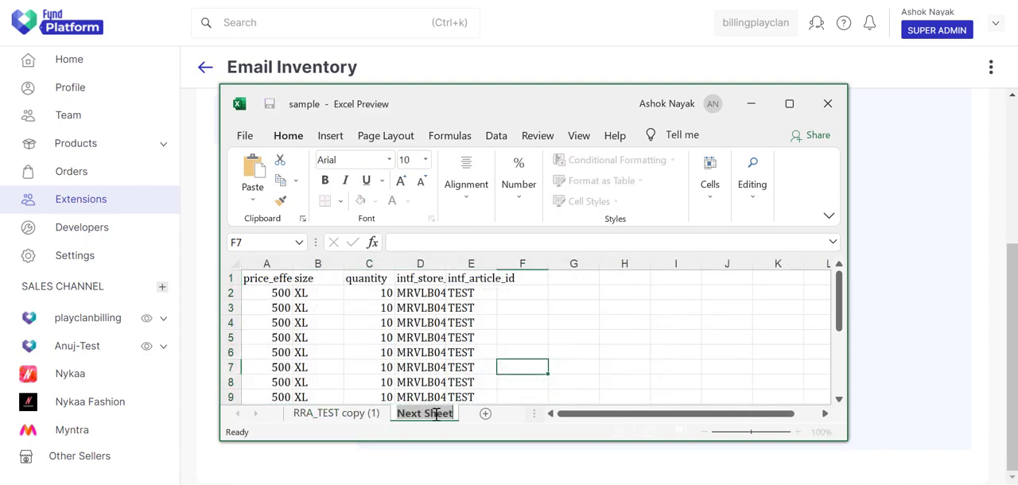
left_click(752, 105)
left_click_drag(450, 327, 380, 335)
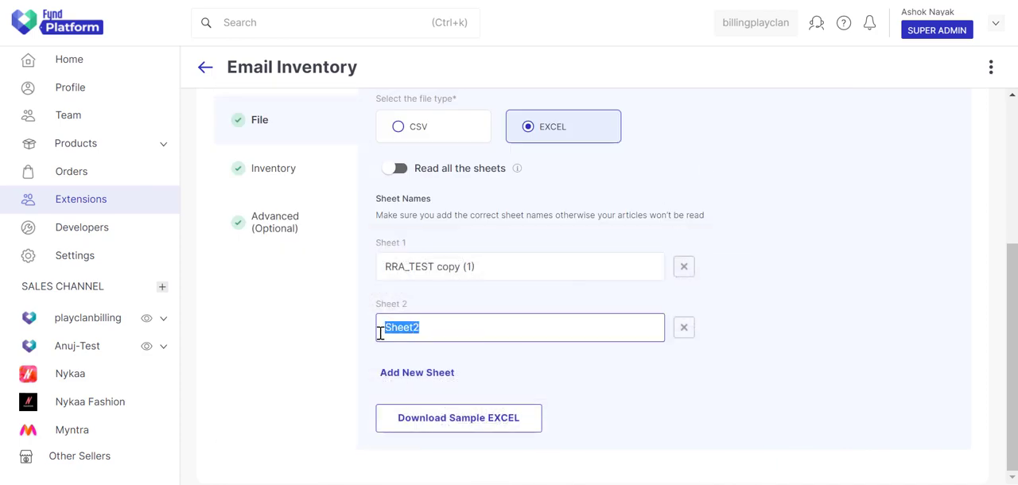
key("ctrl+v")
left_click(367, 344)
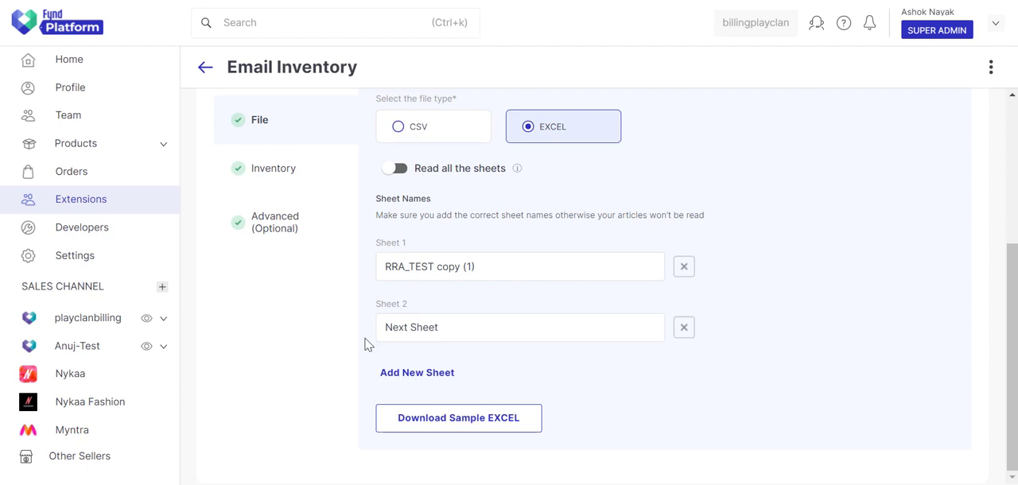
left_click(400, 172)
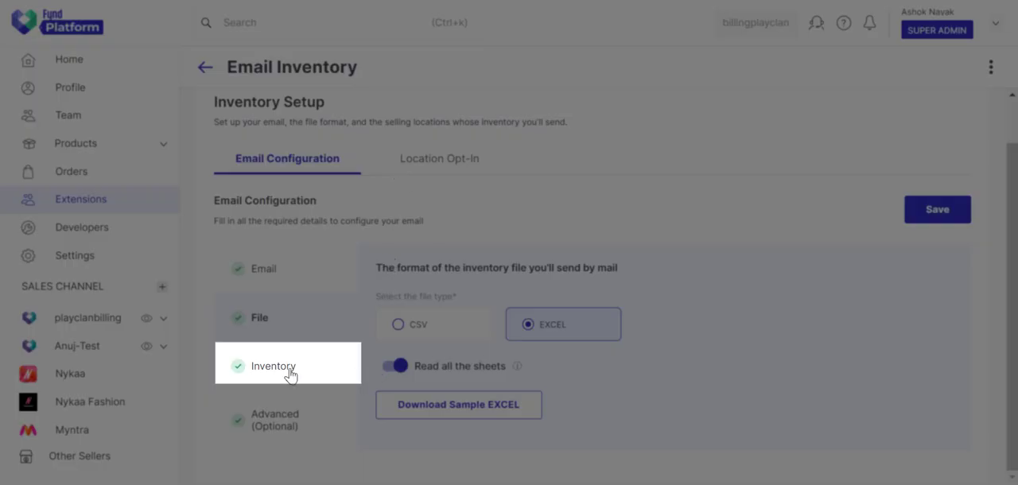
Step: In the Inventory settings, set the stock threshold to a Minimum Price of 100 and a Minimum Acceptable Stock of 2
left_click(289, 374)
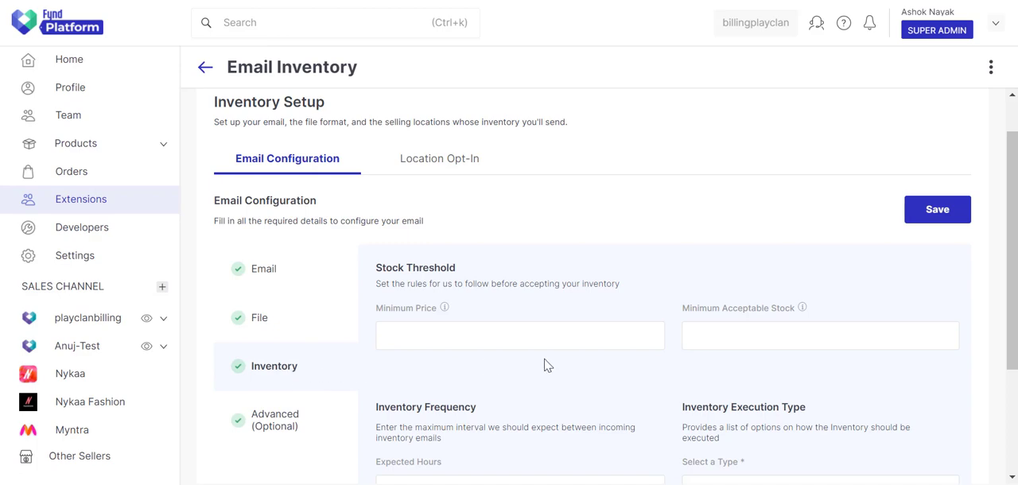
mouse_move(445, 314)
left_click(519, 339)
type("100")
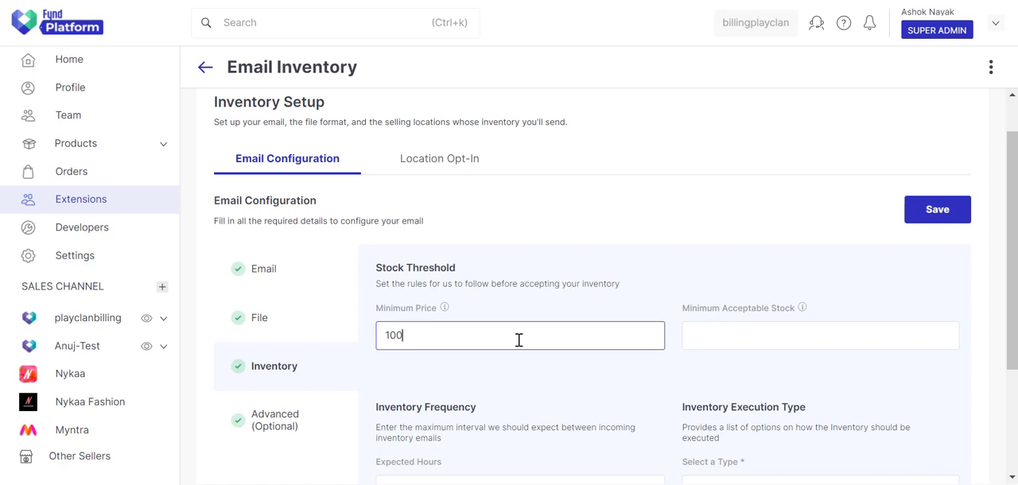
left_click(794, 335)
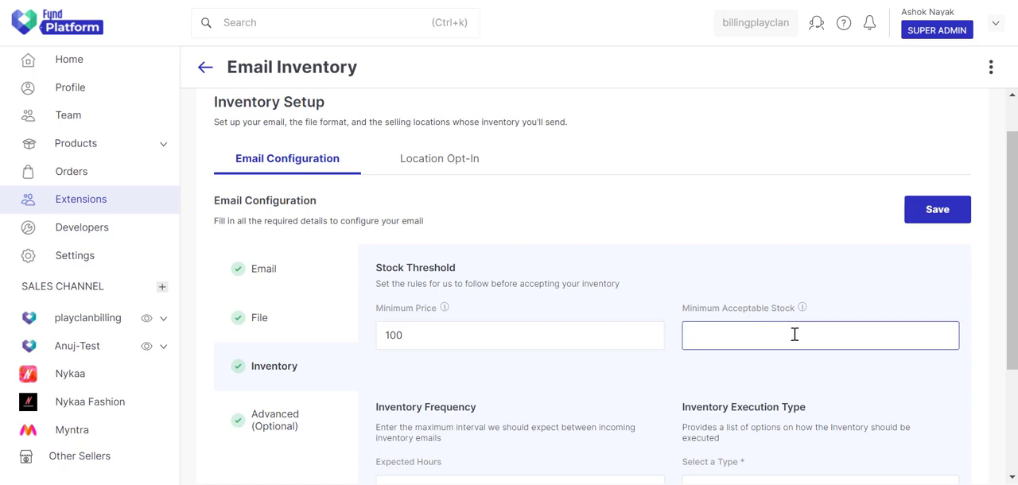
mouse_move(804, 318)
left_click(784, 364)
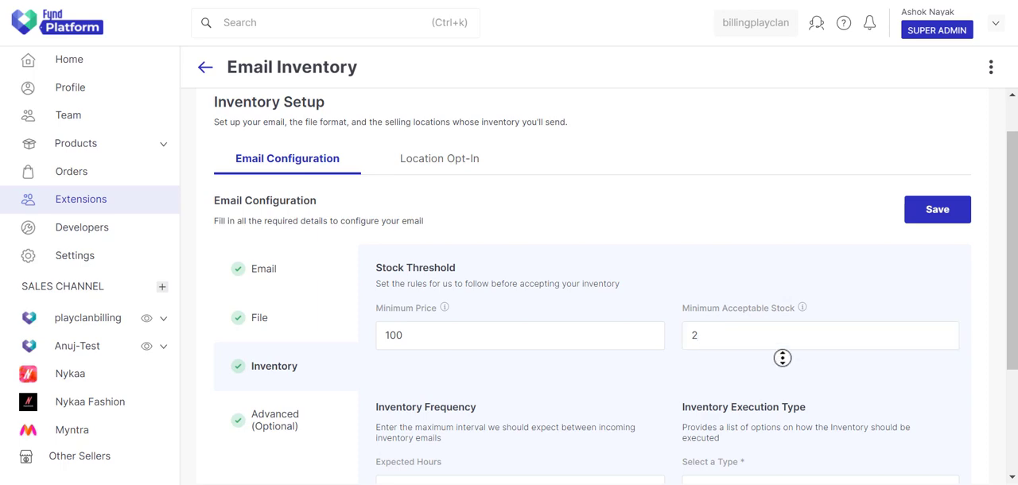
Step: Set the Expected Hours for the inventory frequency to 6
scroll(786, 374, "down", 2)
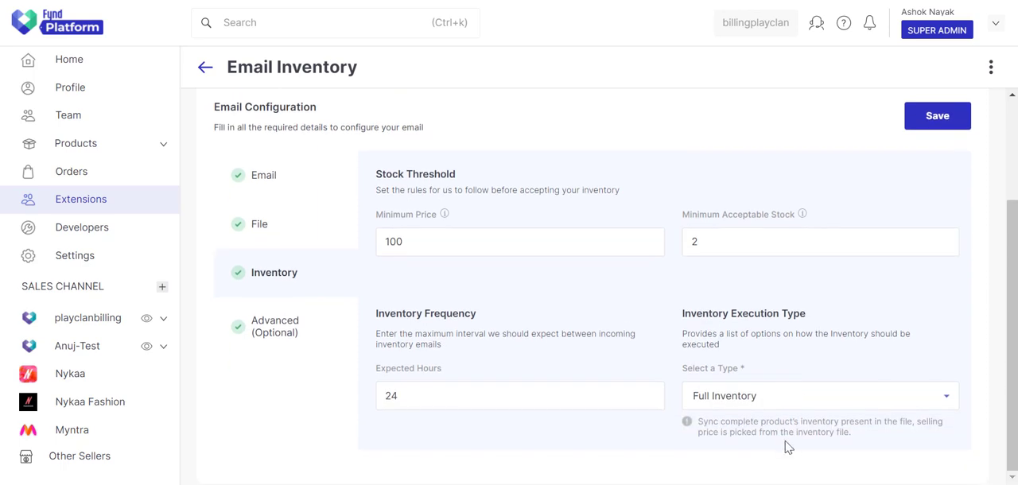
left_click(571, 392)
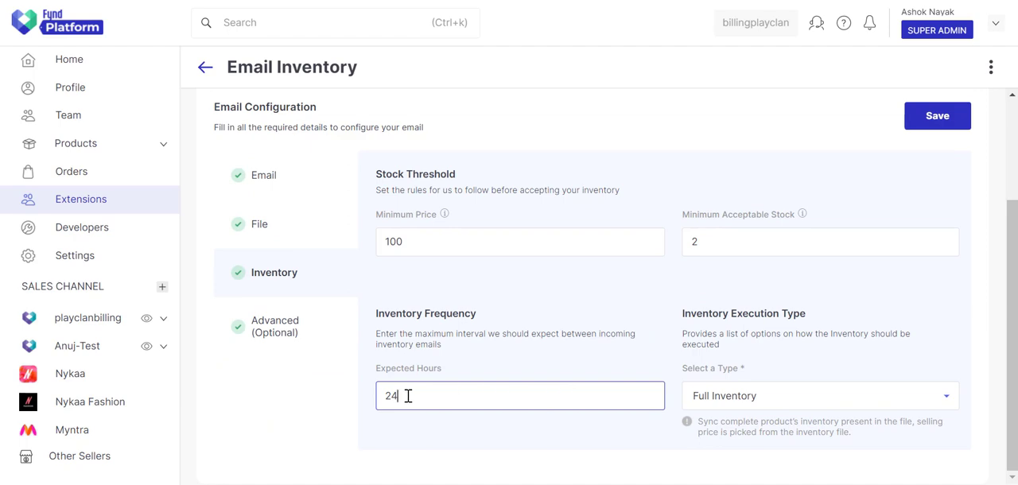
left_click_drag(406, 394, 370, 401)
type("12")
key("BackSpace")
key("BackSpace")
type("6")
Step: Try Infinite Quantity, Parent-Child and Inventory Without Price as the inventory execution type, ending on Full Inventory
left_click(880, 393)
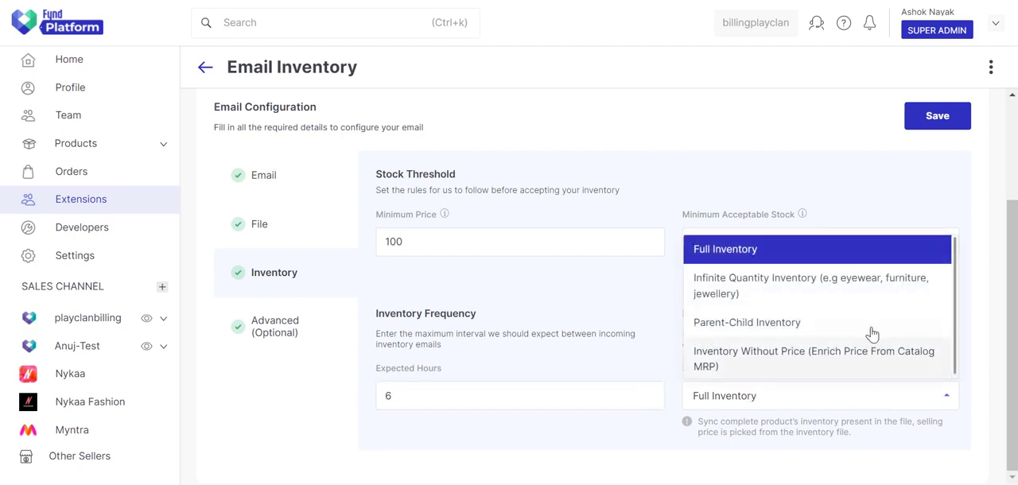
left_click(867, 286)
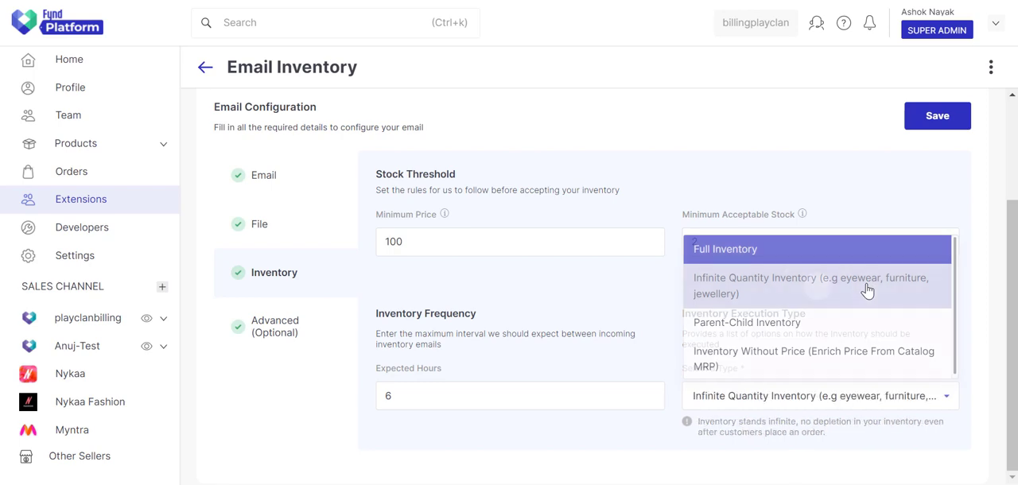
left_click(838, 396)
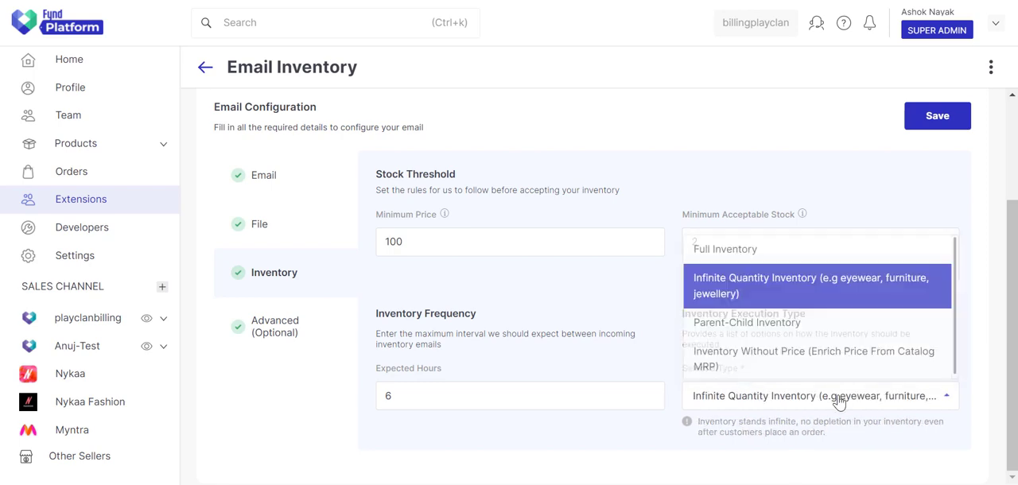
left_click(835, 327)
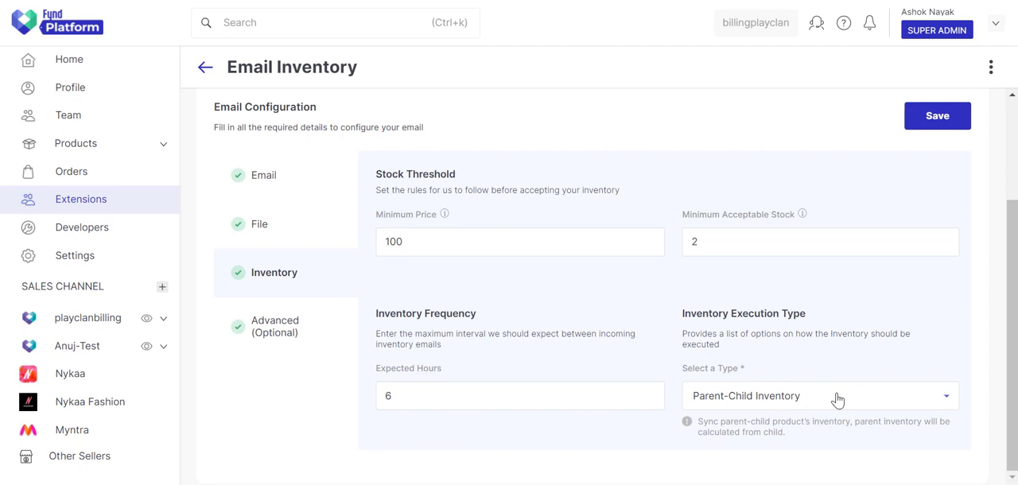
left_click(838, 397)
left_click(837, 369)
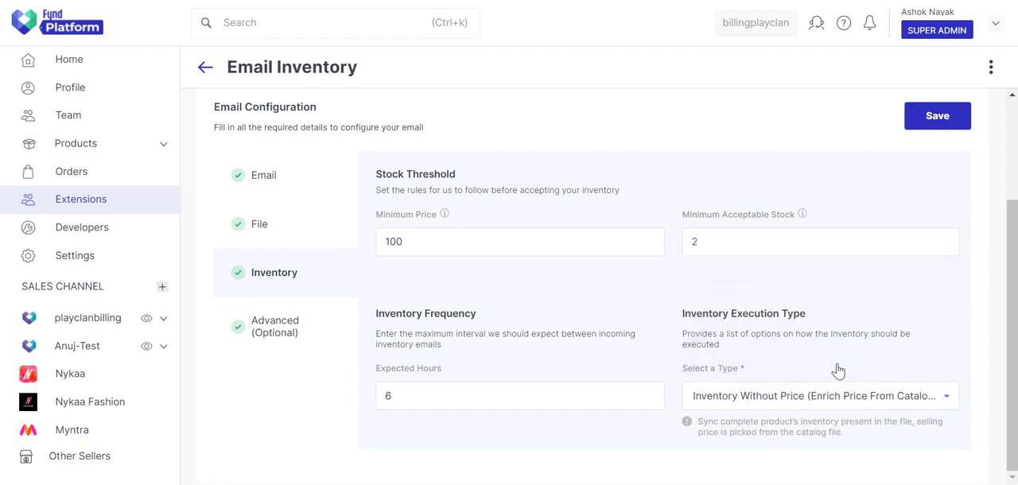
left_click(834, 406)
left_click(819, 249)
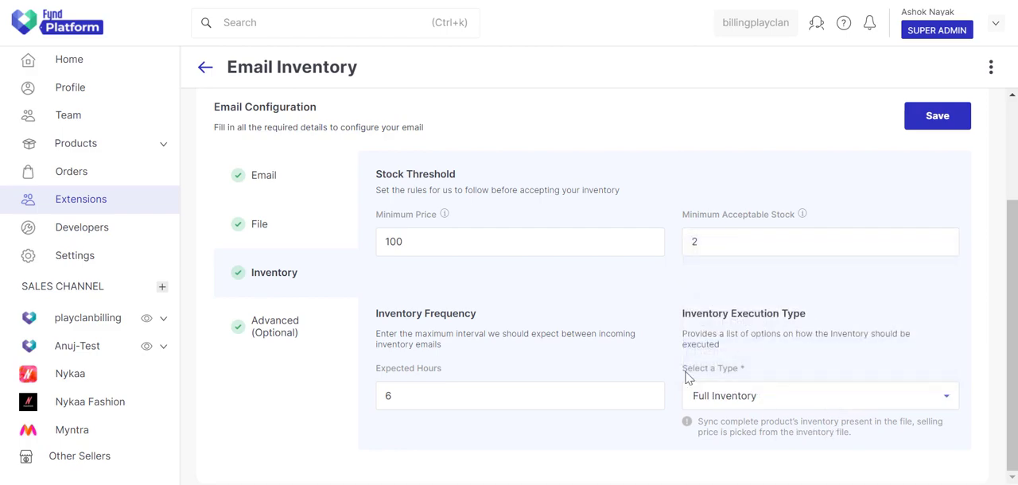
Step: Replace the Gmail draft's sample.xlsx attachment with its Cloudinary link and enable File is a downloadable link in the Advanced settings
left_click(302, 329)
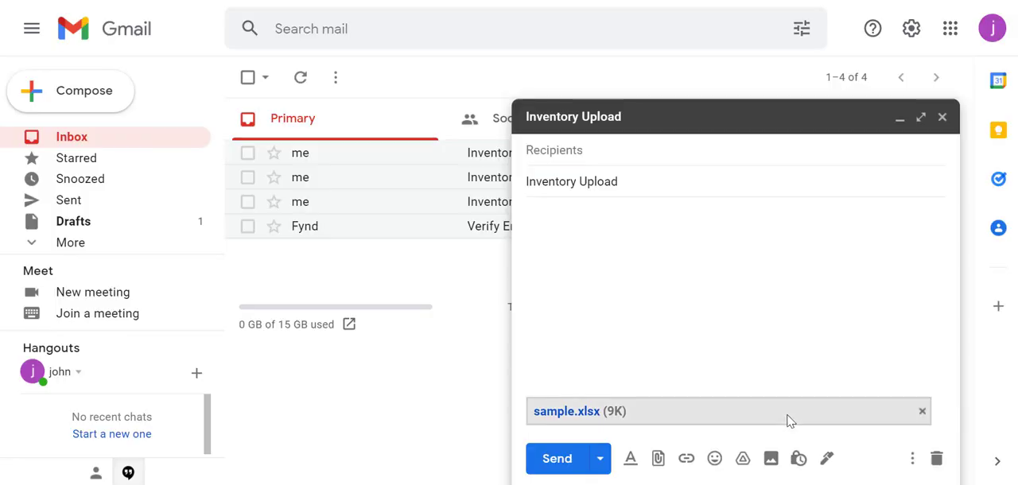
left_click(922, 411)
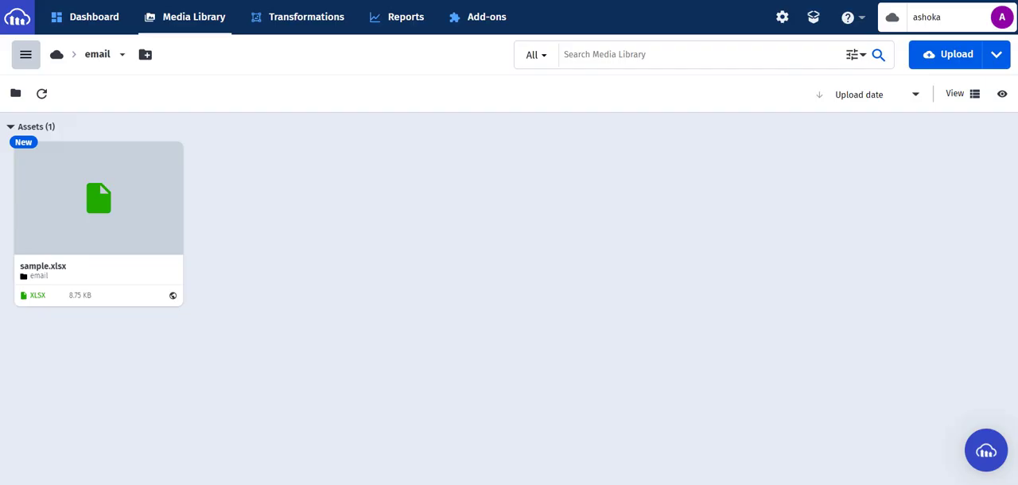
mouse_move(155, 256)
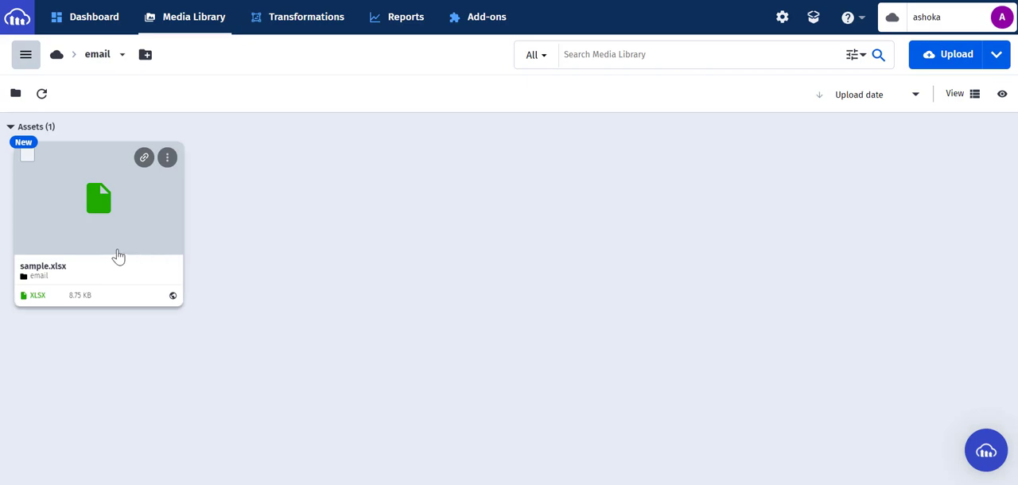
left_click(144, 158)
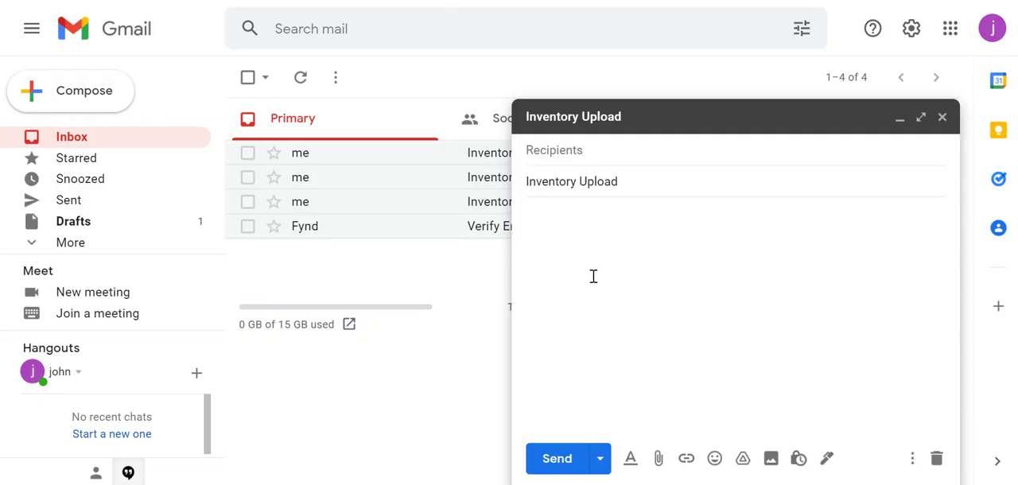
key("ctrl+v")
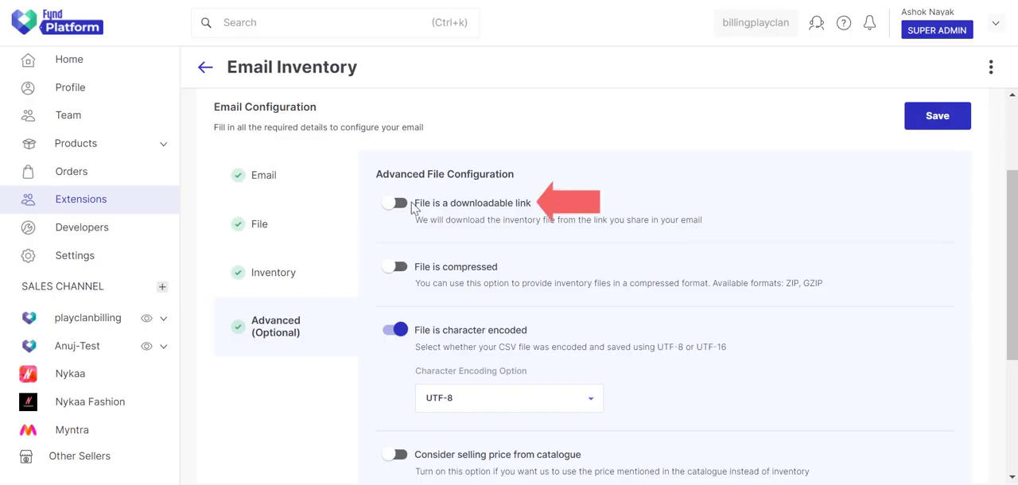
left_click(398, 203)
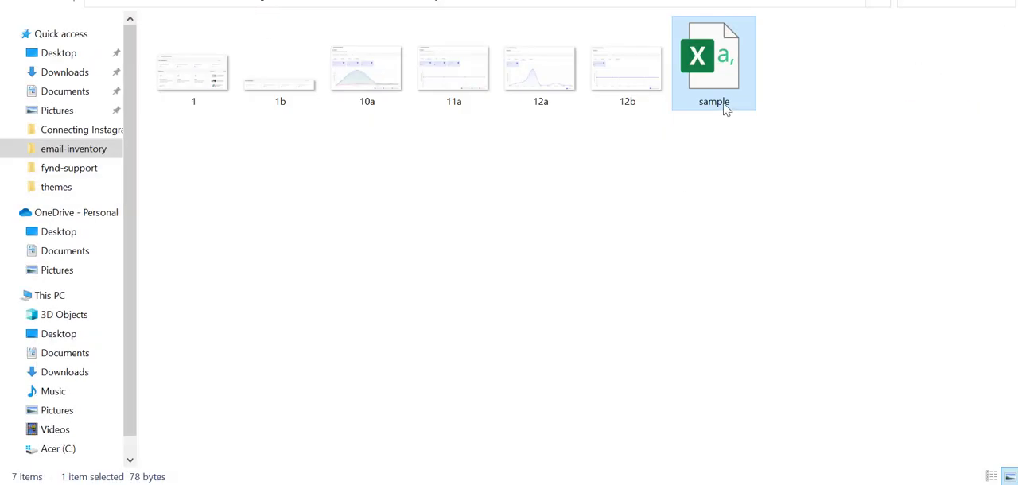
Step: Compress the sample file in the email-inventory folder into a ZIP archive
right_click(729, 94)
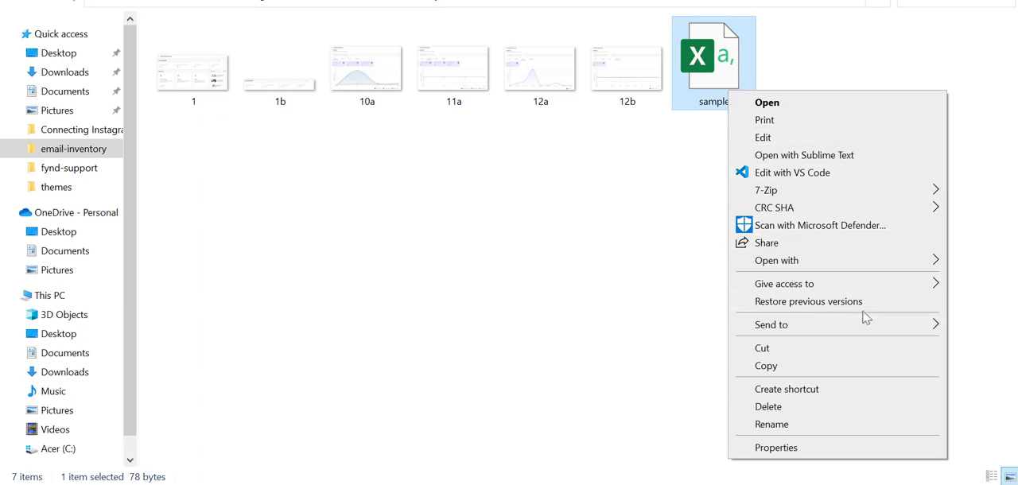
mouse_move(865, 325)
left_click(673, 344)
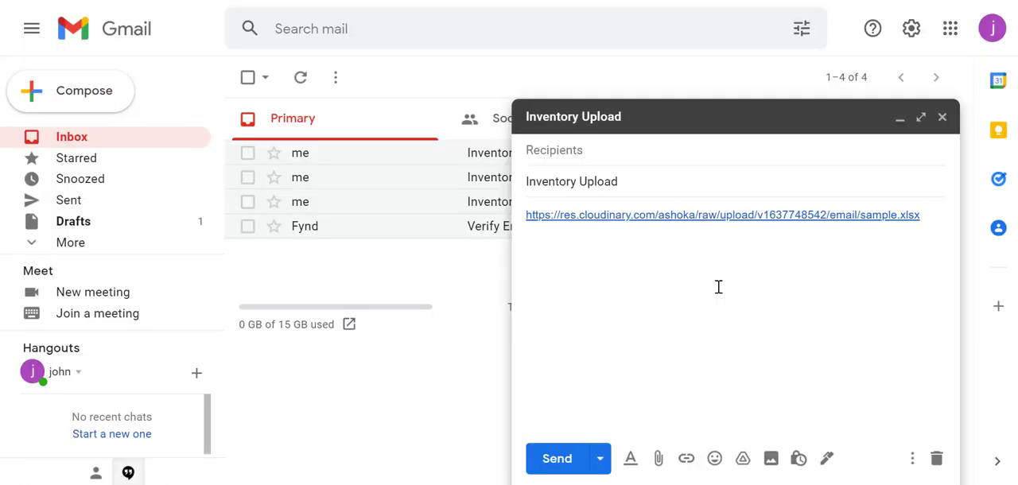
Step: Replace the link in the Gmail draft with the sample.zip attachment and enable File is compressed in the Advanced settings
left_click_drag(934, 220, 521, 213)
key("BackSpace")
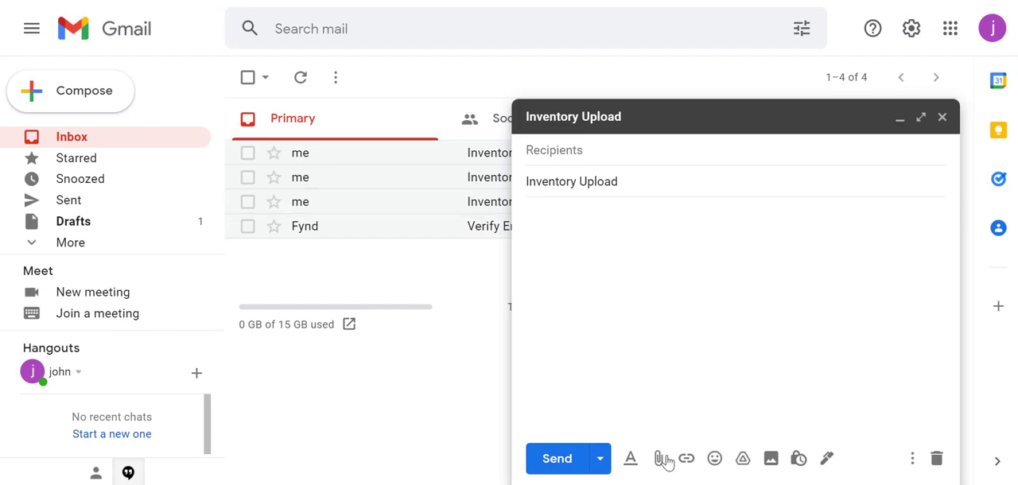
left_click(659, 459)
double_click(814, 102)
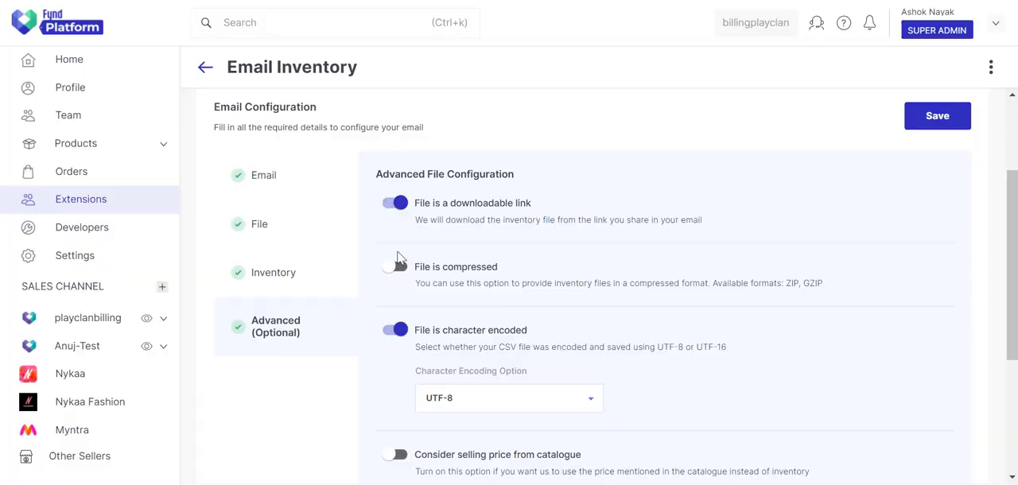
left_click(396, 266)
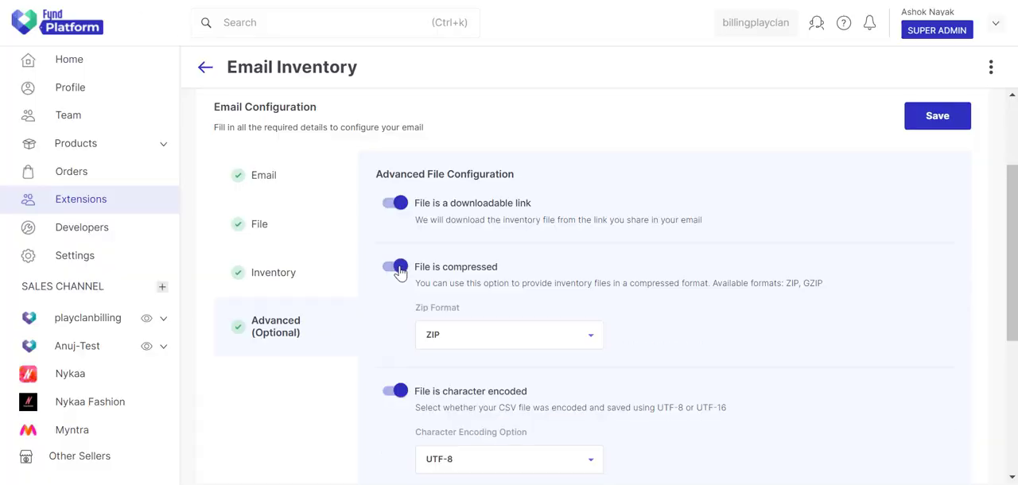
Step: Try GZIP as the Zip Format for the compressed file, ending on ZIP
left_click(482, 338)
left_click(473, 396)
left_click(475, 341)
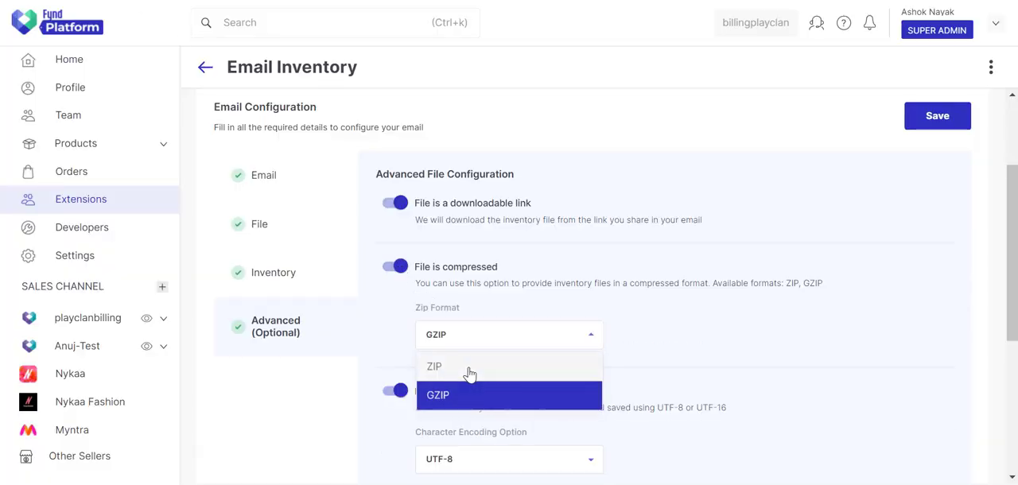
left_click(467, 368)
Step: Try saving the Excel sample workbook in Downloads as sample1 and look through the available file types
scroll(680, 354, "down", 3)
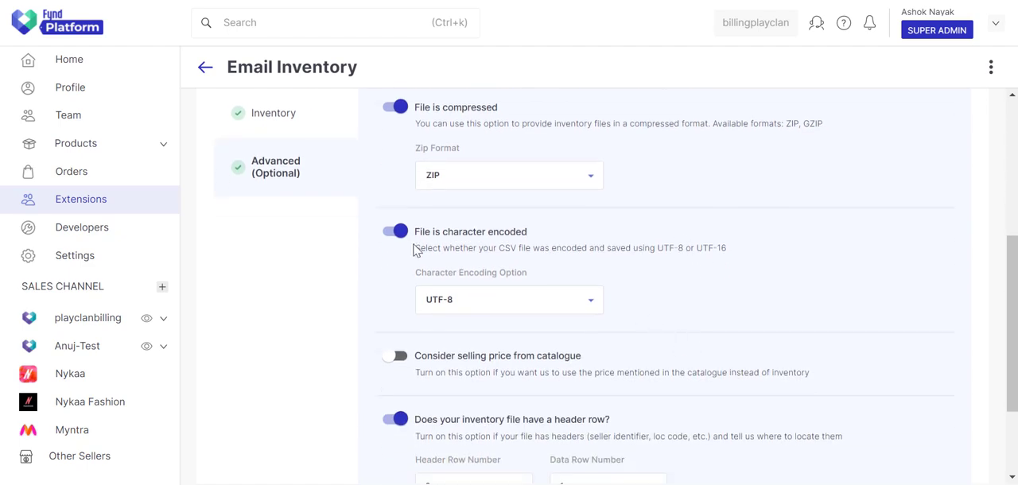
left_click(507, 482)
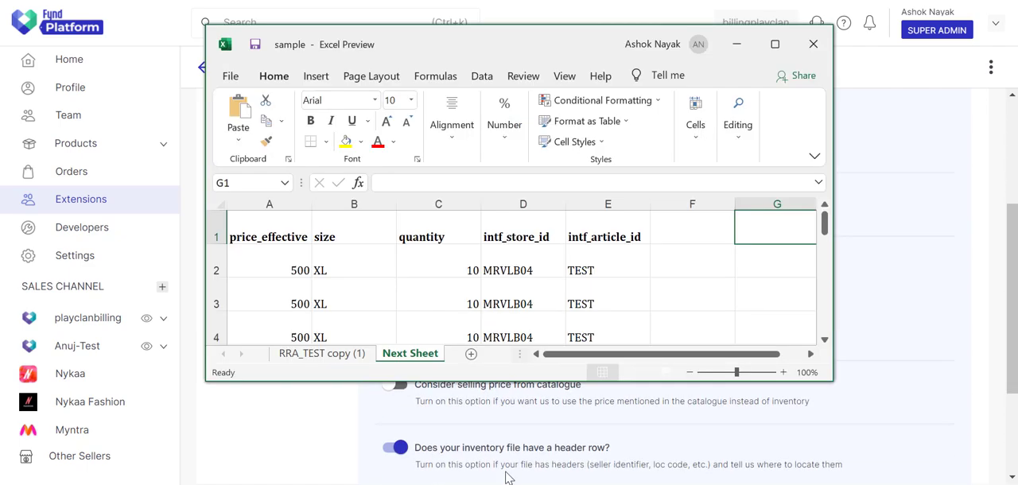
left_click(234, 77)
left_click(260, 282)
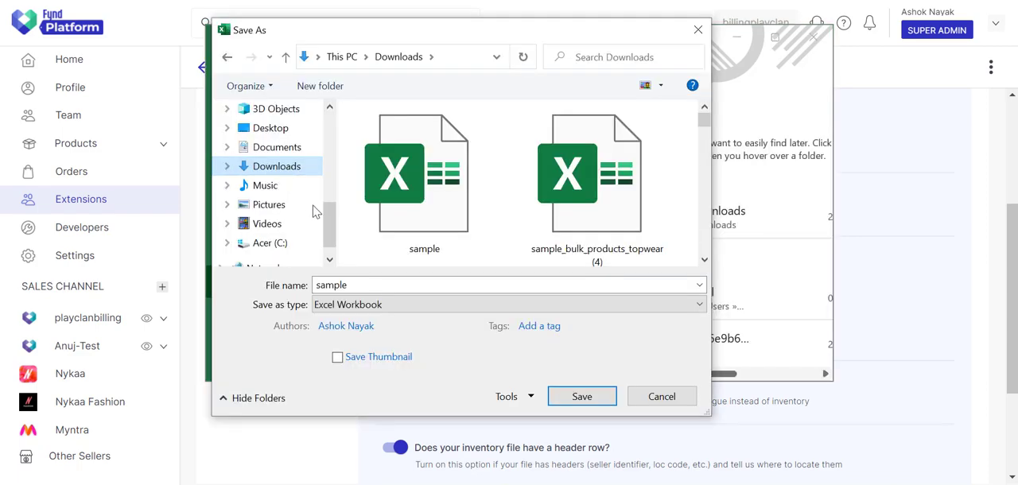
left_click(375, 287)
type("1")
left_click(390, 309)
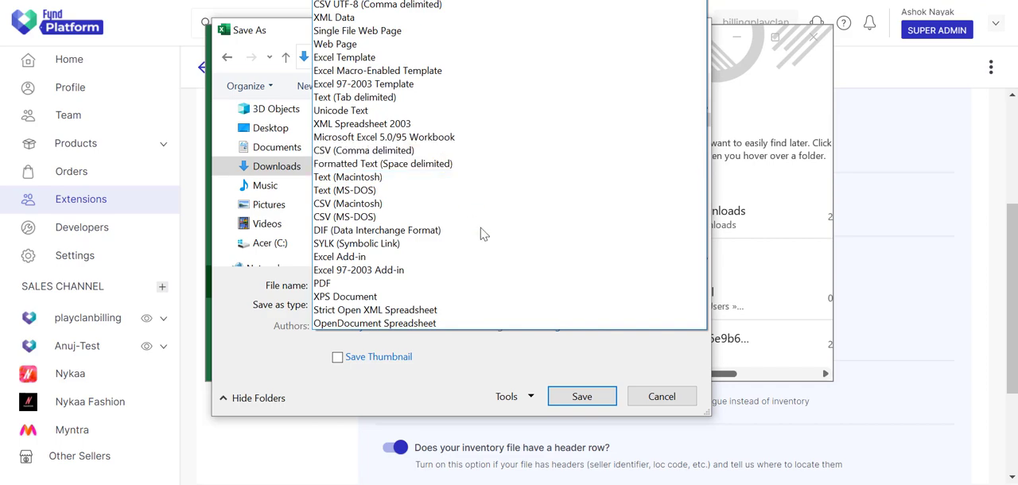
left_click(521, 366)
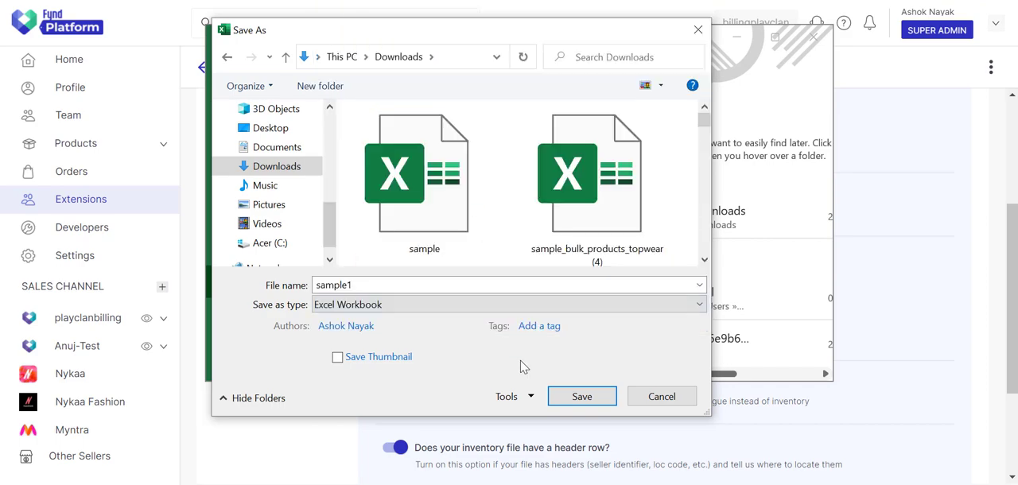
left_click(651, 396)
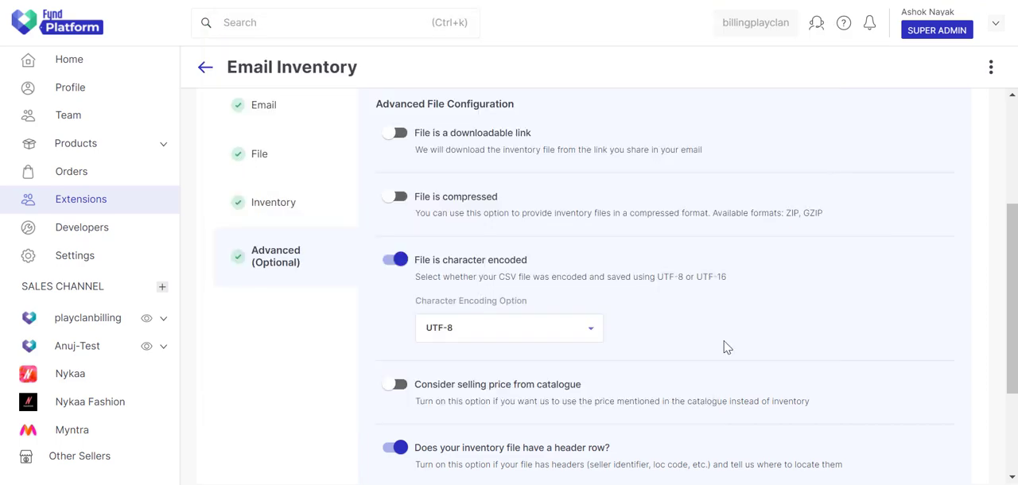
Step: Enable Consider selling price from catalogue and open the Candle product to review its catalogue details
left_click(399, 386)
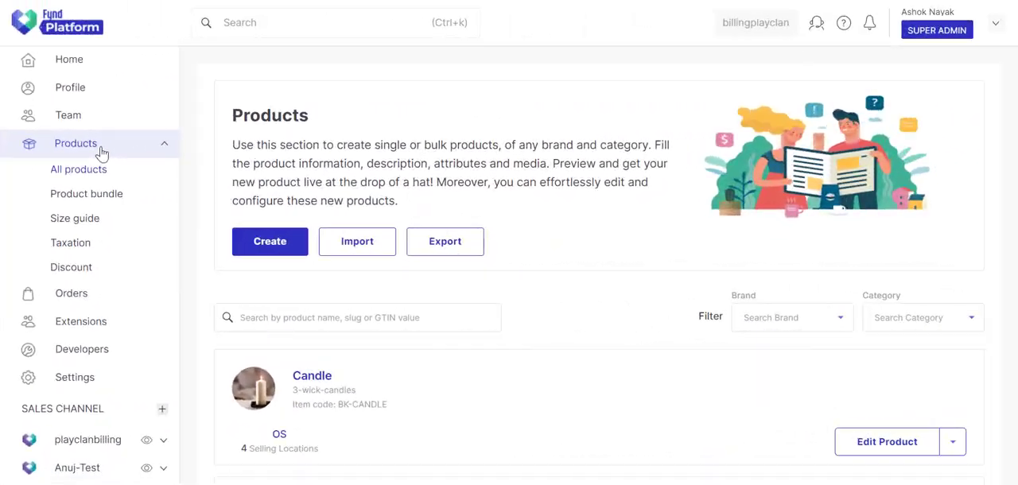
left_click(411, 405)
scroll(694, 350, "down", 5)
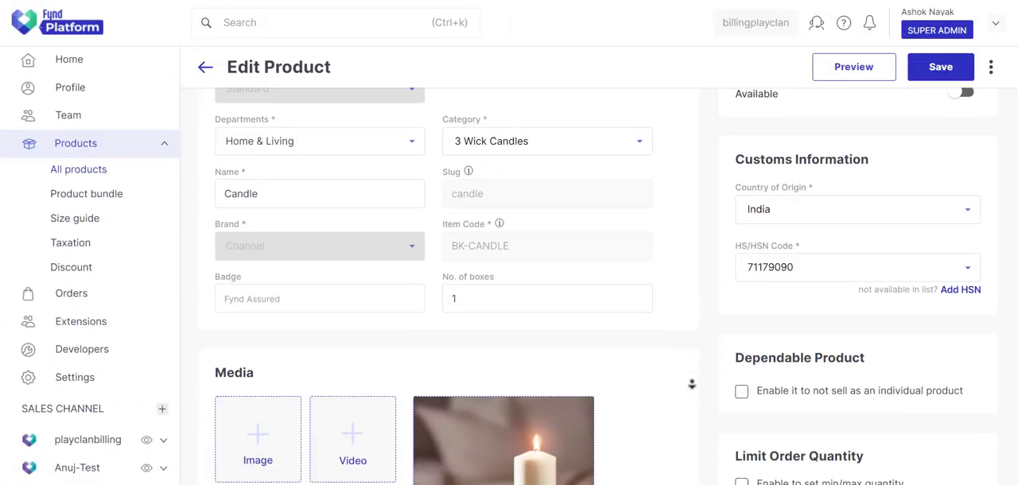
scroll(692, 385, "down", 5)
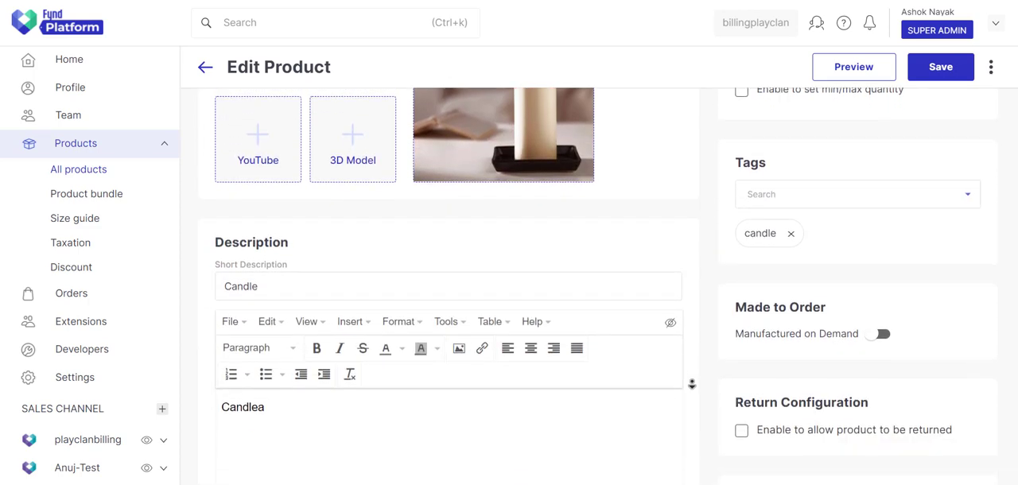
scroll(690, 390, "down", 5)
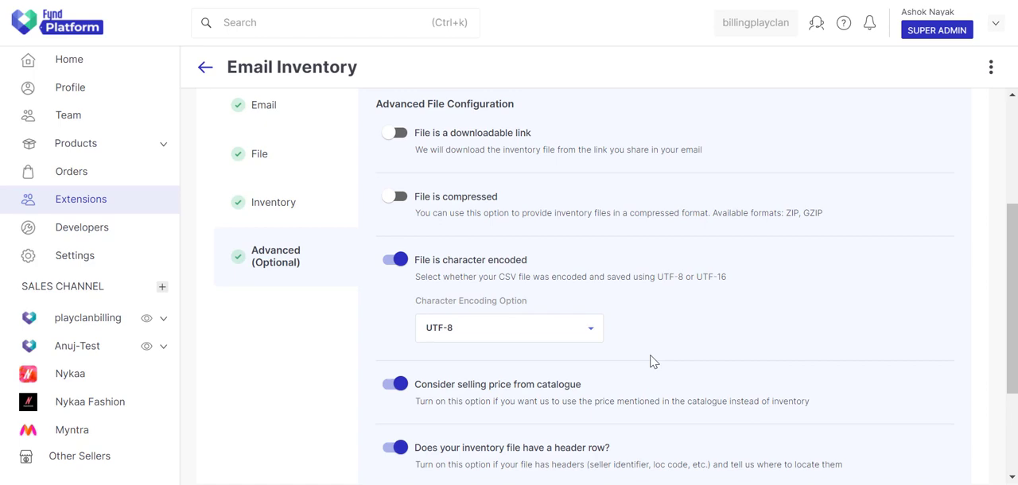
Step: Switch the inventory file header row option off and back on, and check row 1 of the Excel sample sheet
left_click(397, 448)
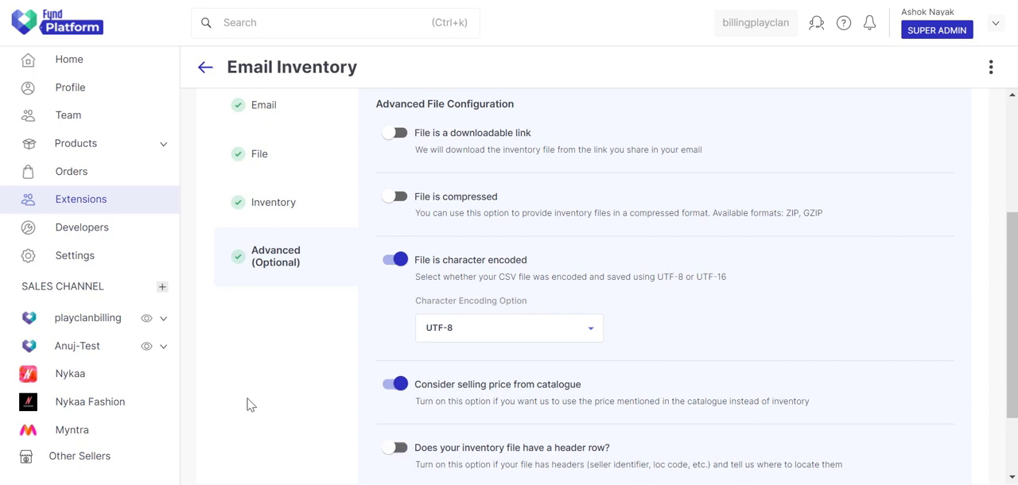
left_click(399, 450)
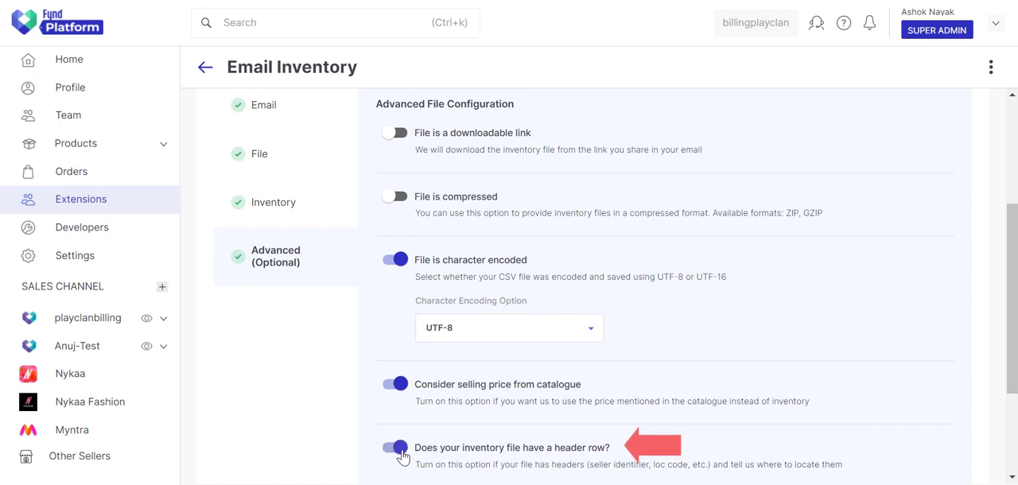
scroll(859, 386, "down", 2)
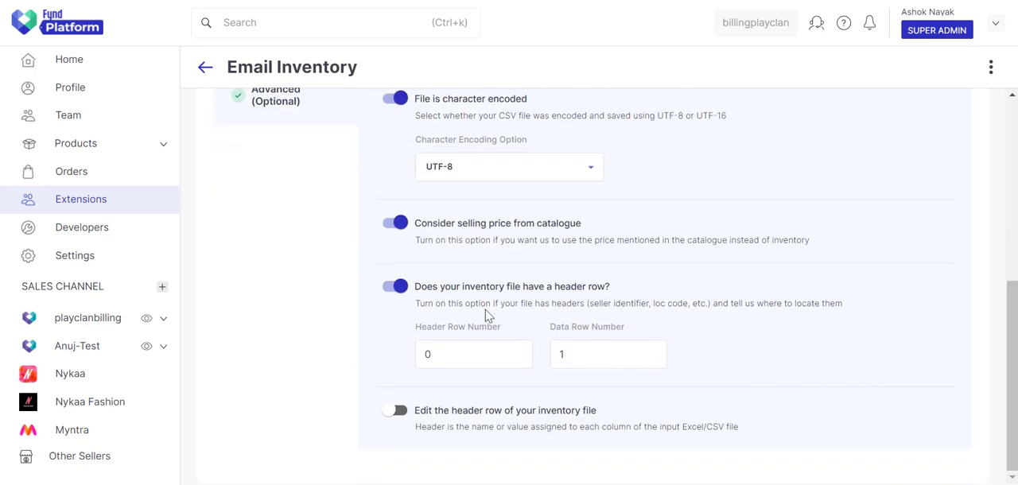
key("alt+Tab")
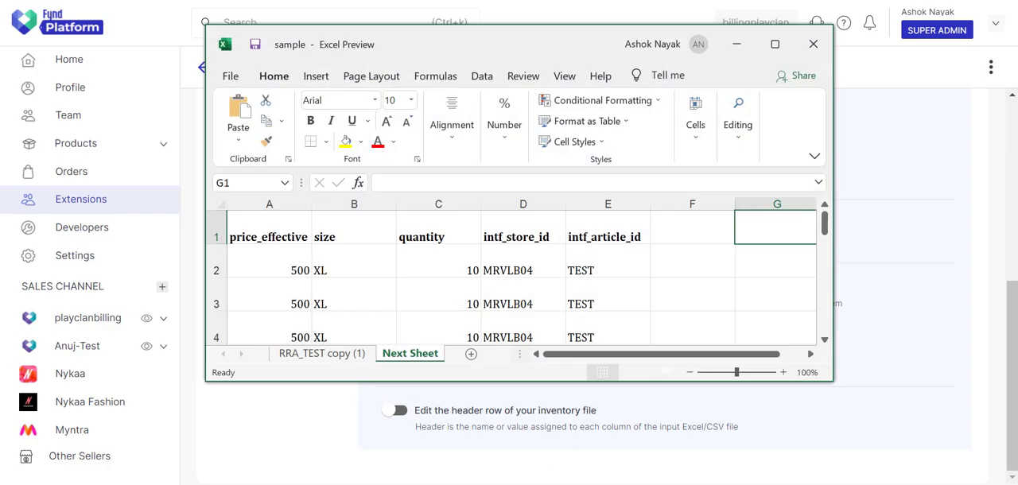
left_click(215, 233)
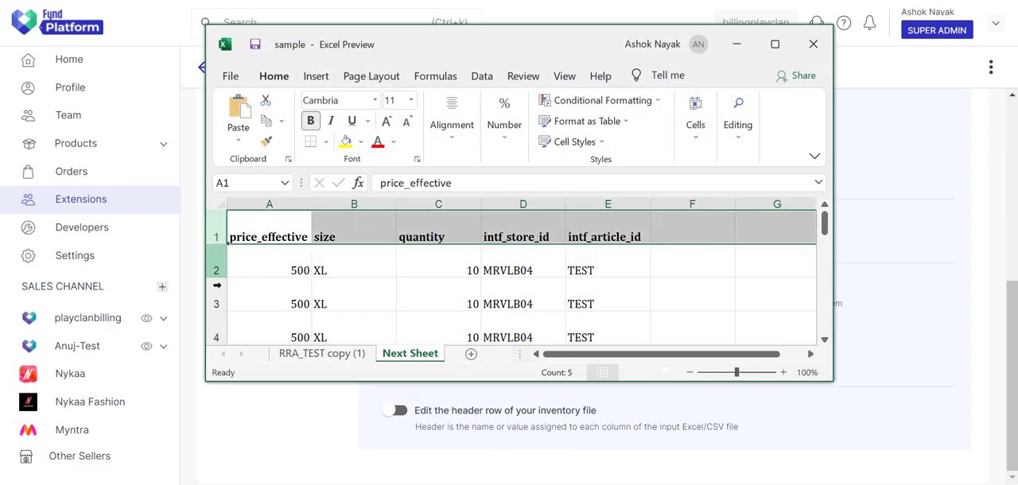
key("alt+Tab")
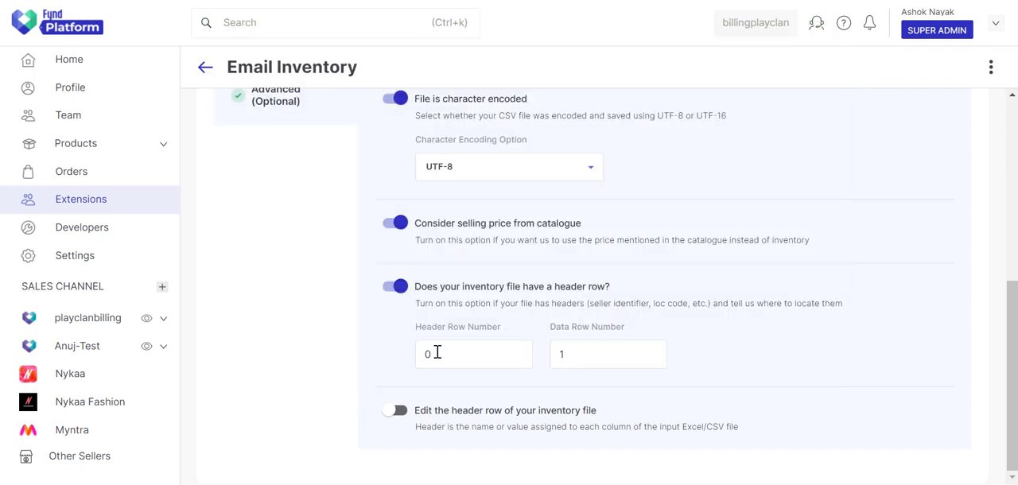
Step: Set the Data Row Number to 2 in the header row settings
left_click(425, 354)
left_click(571, 355)
key("BackSpace")
type("2")
left_click(299, 366)
Step: Set the Header Row Number to 2 and the Data Row Number to 3 to match the shifted Excel sample sheet
key("alt+Tab")
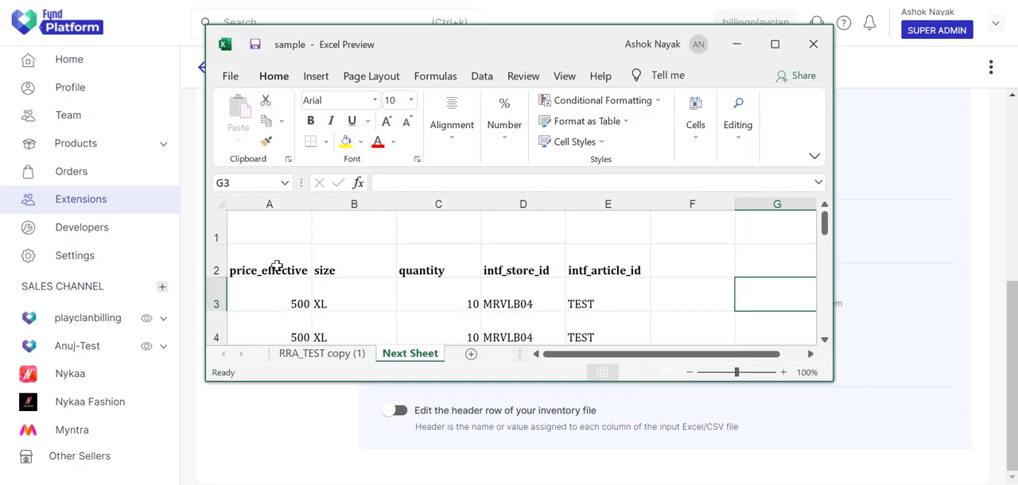
left_click(215, 268)
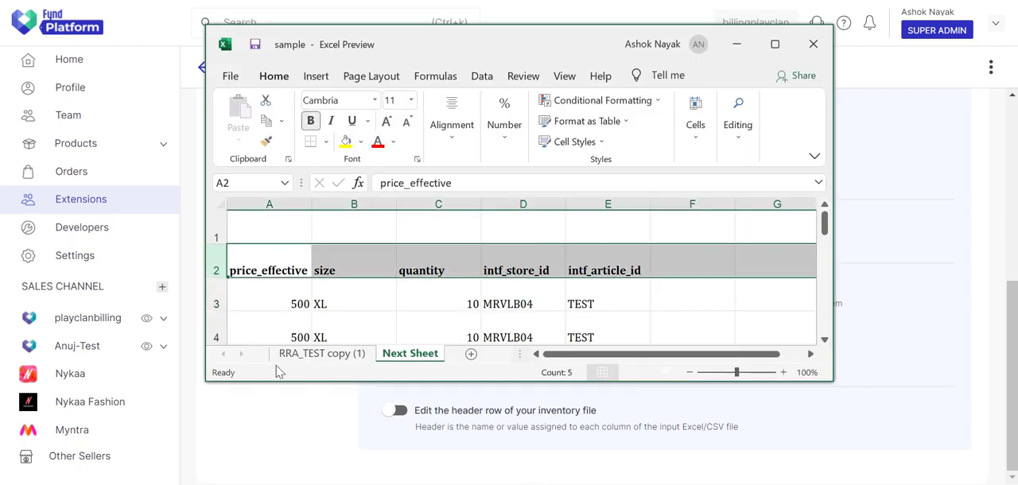
key("alt+Tab")
double_click(420, 347)
type("2")
key("alt+Tab")
key("alt+Tab")
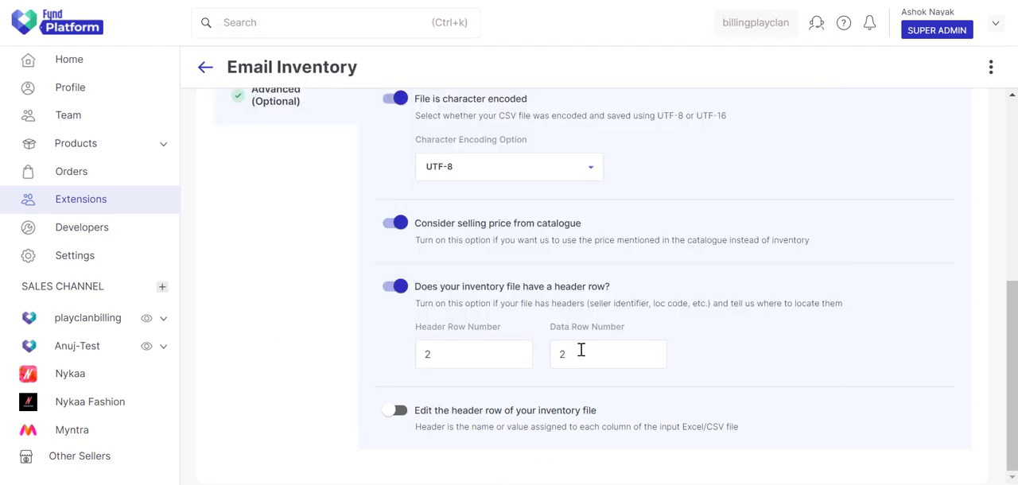
double_click(573, 354)
type("3")
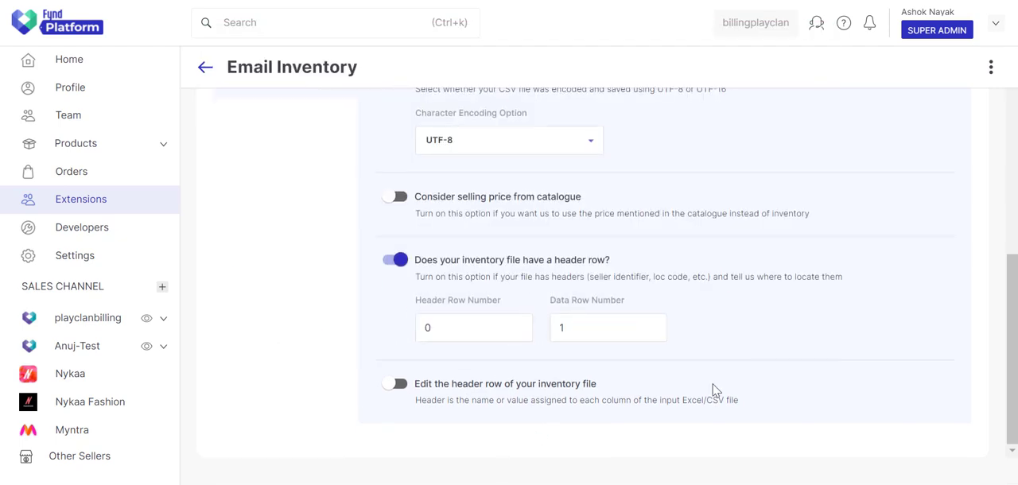
Step: Enable Edit the header row of your inventory file and fill Location Code with the intf_store_id header copied from the Excel sample
left_click(400, 387)
scroll(648, 406, "down", 3)
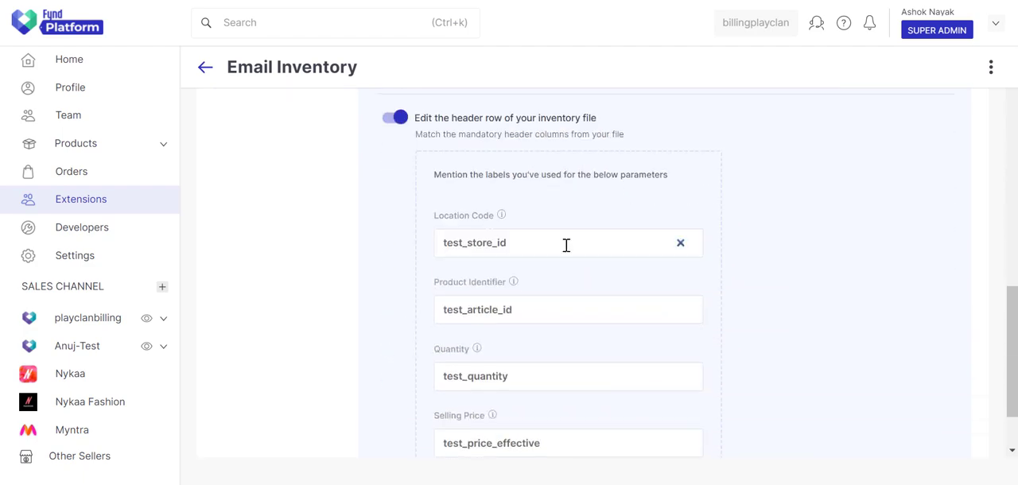
key("alt+Tab")
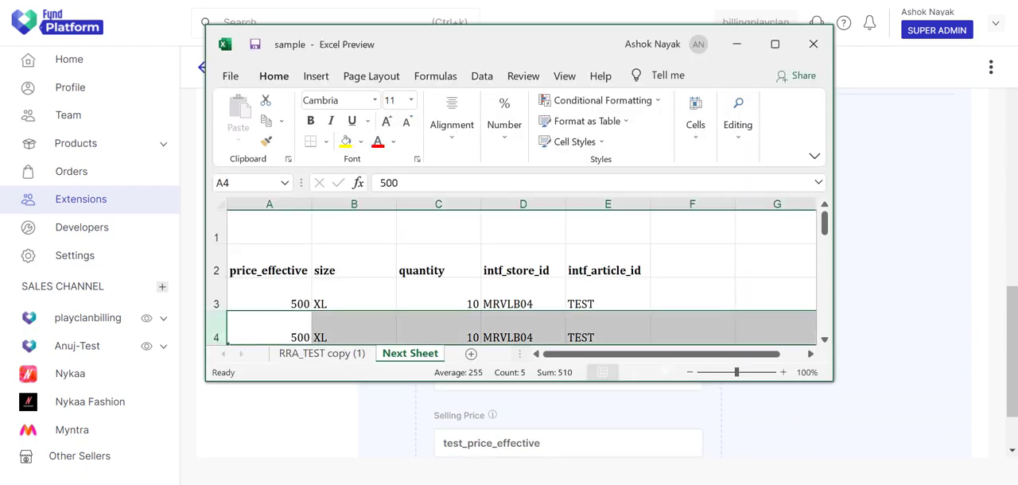
left_click(522, 268)
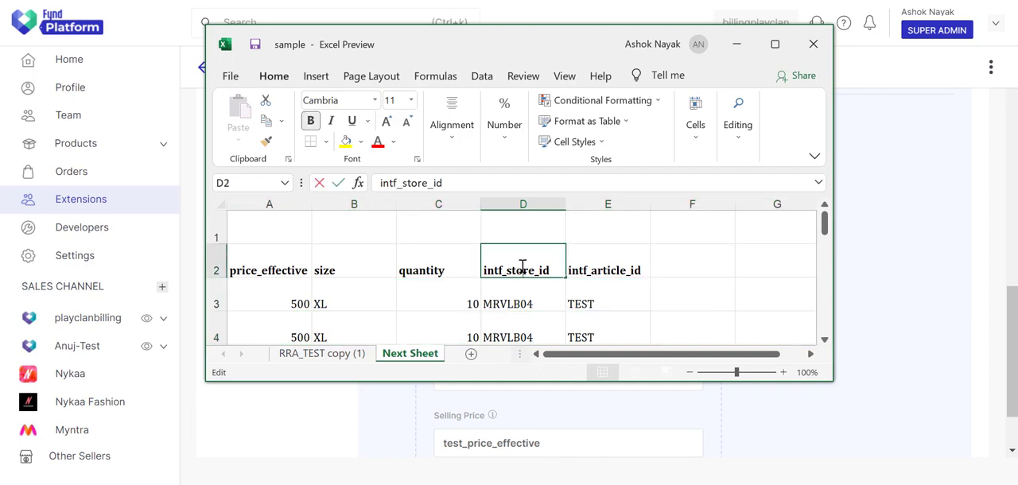
double_click(521, 269)
left_click(522, 269)
key("ctrl+c")
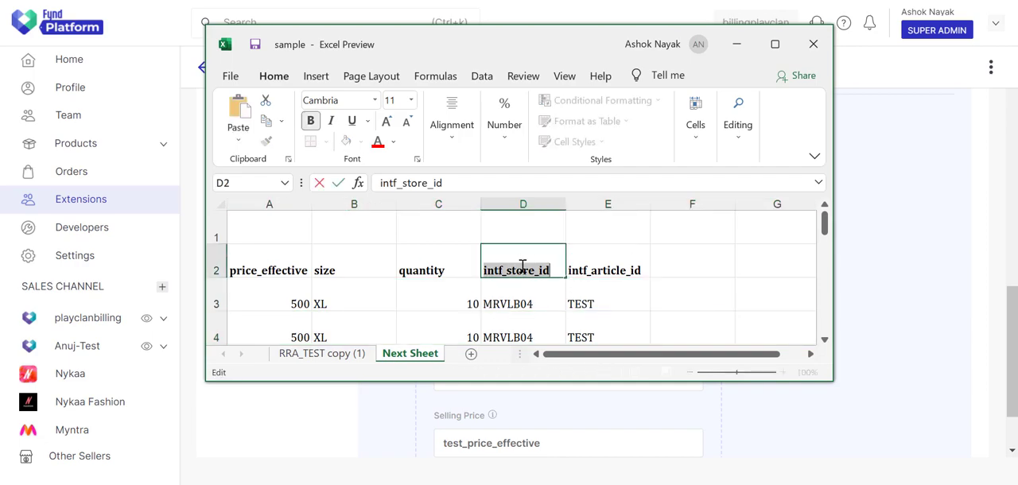
key("alt+Tab")
double_click(494, 250)
key("ctrl+v")
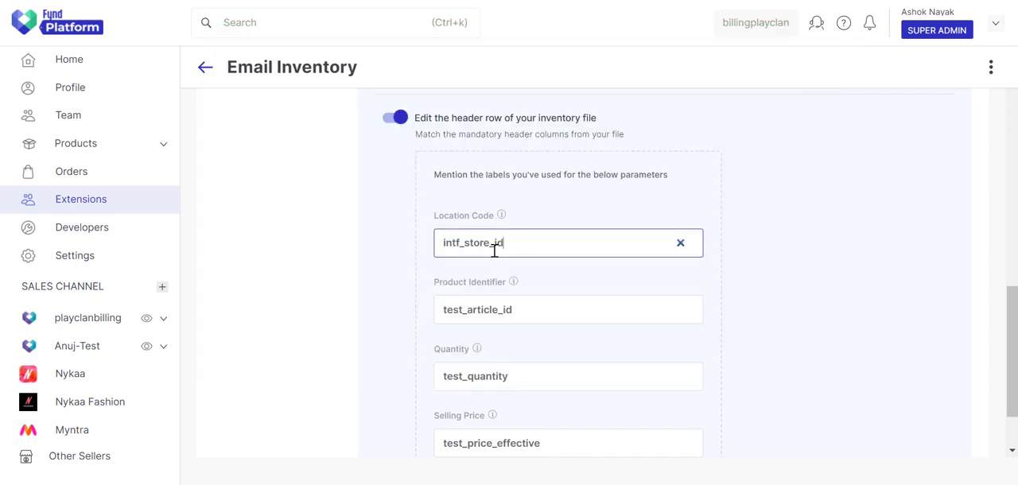
Step: Replace the Product Identifier label with the intf_article_id header copied from the Excel sample sheet
key("alt+Tab")
double_click(606, 271)
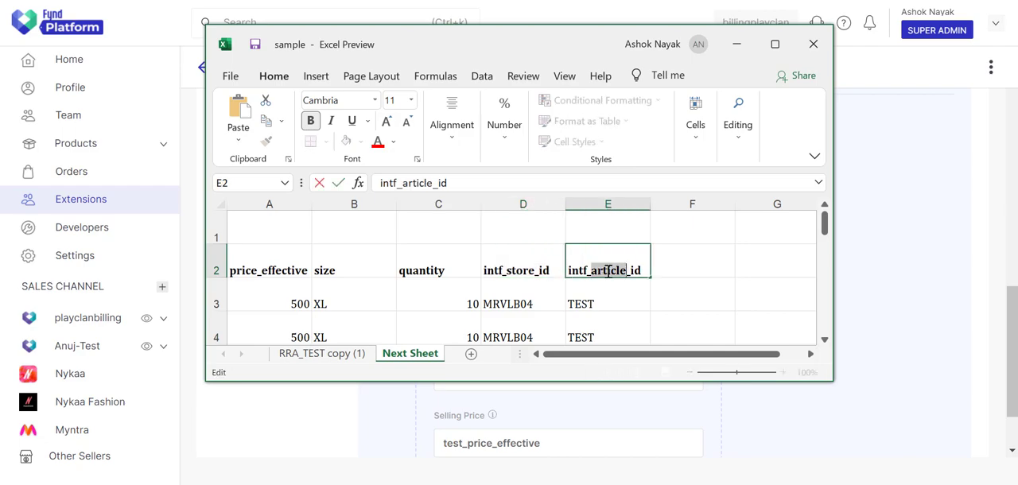
left_click(607, 271)
key("ctrl+c")
key("alt+Tab")
double_click(535, 307)
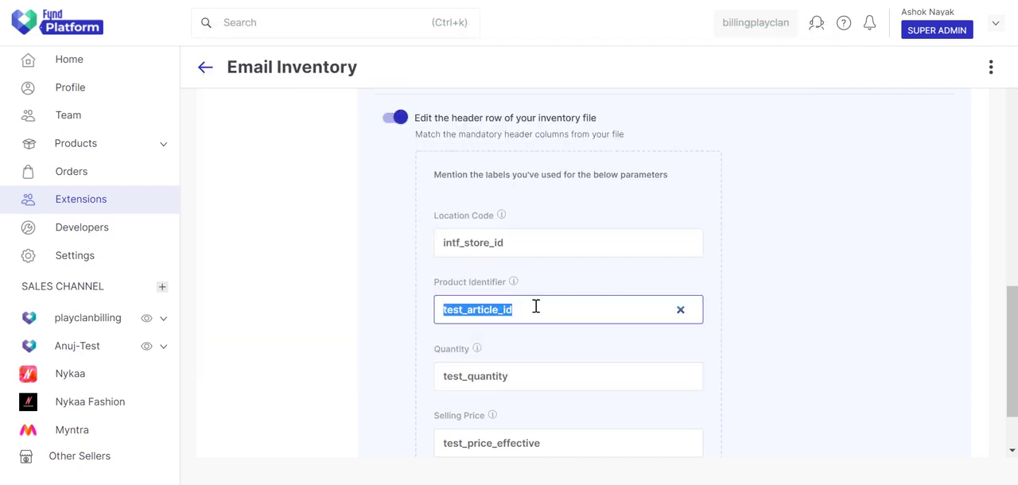
key("ctrl+v")
Step: Replace the Quantity label with the quantity header copied from the Excel sample sheet
key("alt+Tab")
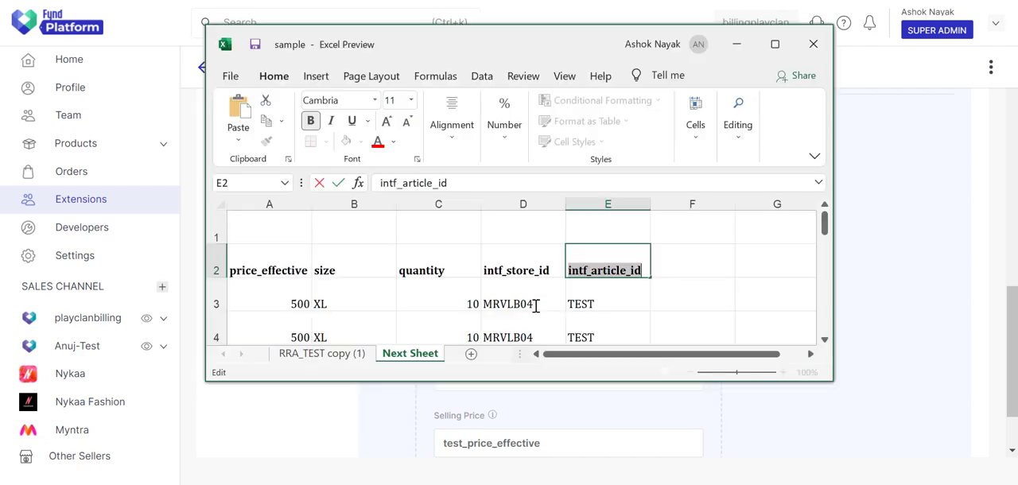
double_click(437, 269)
double_click(437, 269)
key("ctrl+c")
key("alt+Tab")
double_click(502, 376)
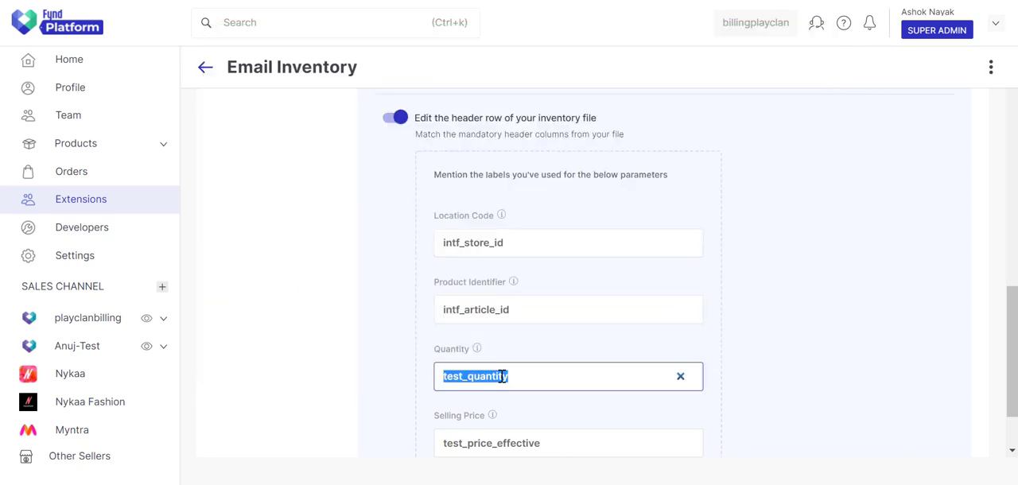
key("ctrl+v")
Step: Replace the Selling Price label with the price_effective header copied from the Excel sample sheet
key("alt+Tab")
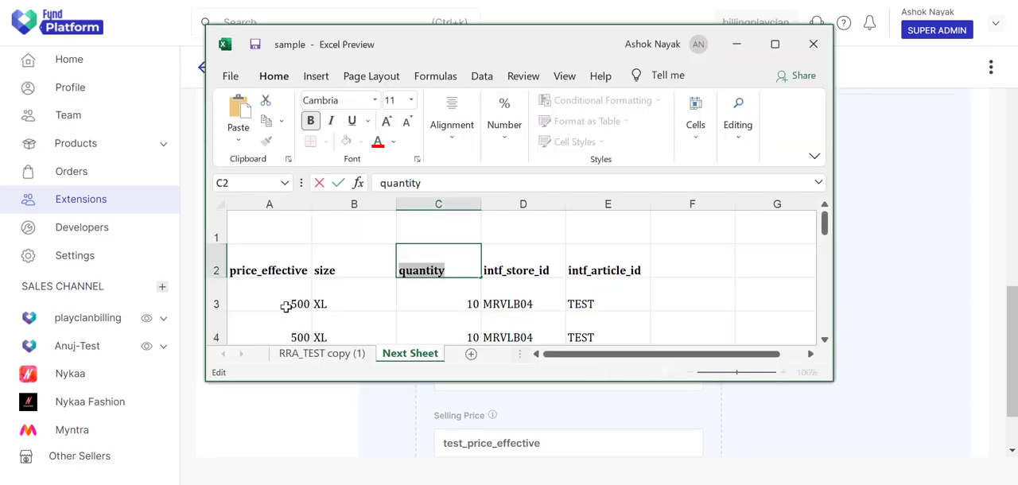
double_click(271, 270)
right_click(271, 271)
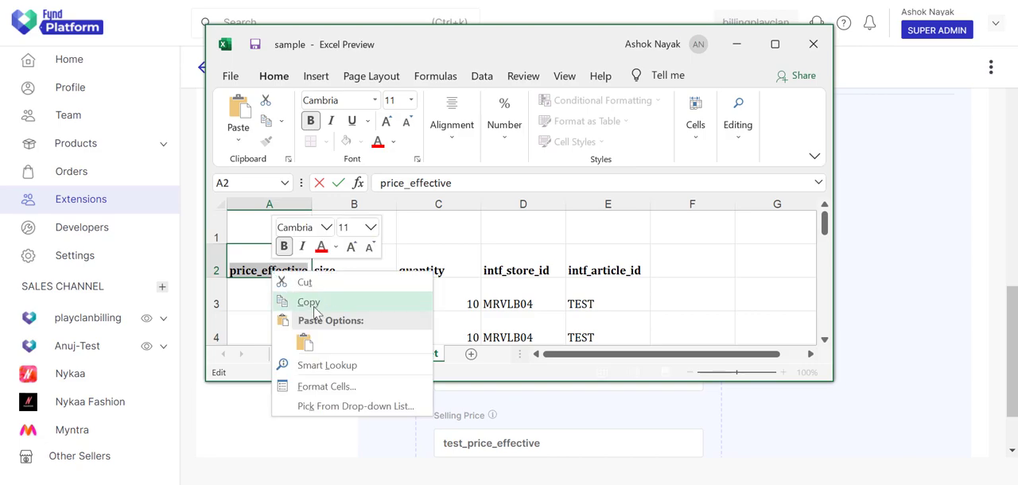
left_click(302, 300)
key("alt+Tab")
left_click_drag(557, 442, 423, 446)
key("ctrl+v")
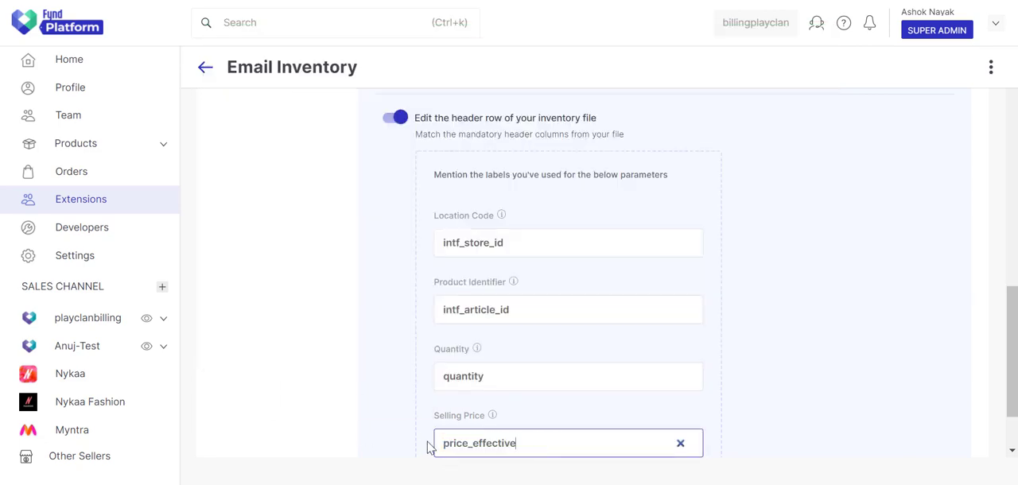
Step: Switch to the Excel sample sheet, rename the header in cell D2 to store_loc and copy it
key("alt+Tab")
left_click(545, 271)
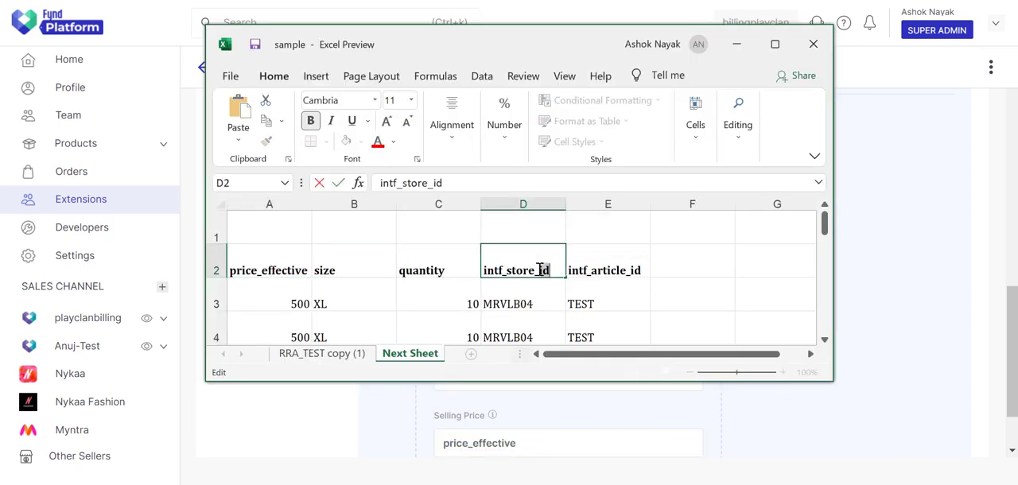
double_click(546, 271)
type("store_loc")
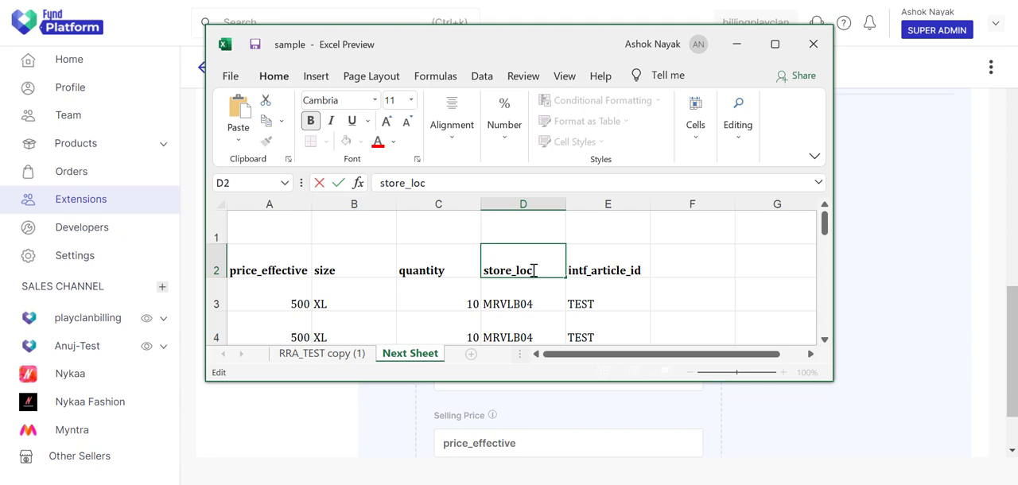
triple_click(535, 271)
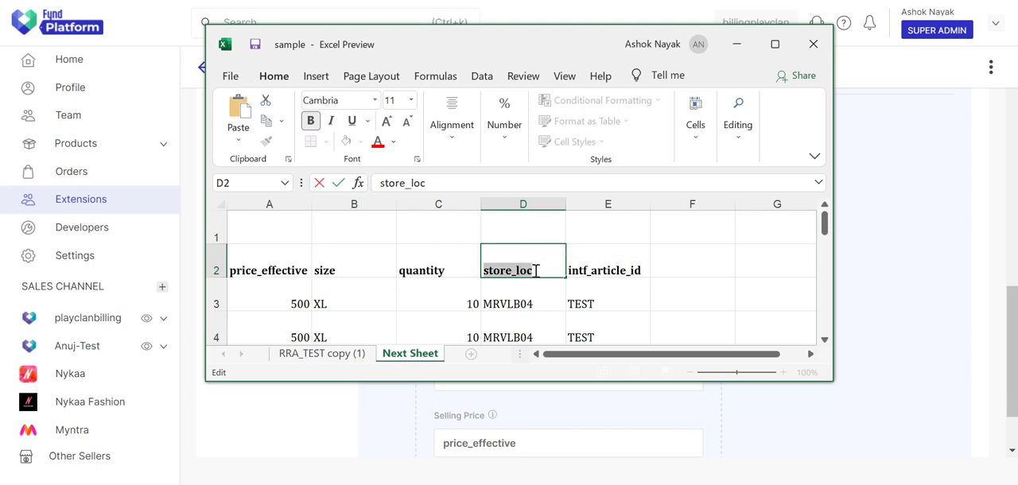
Step: Return to the Email Inventory page and replace the Location Code label with the copied store_loc header
key("alt+Tab")
left_click_drag(517, 238, 398, 239)
key("ctrl+v")
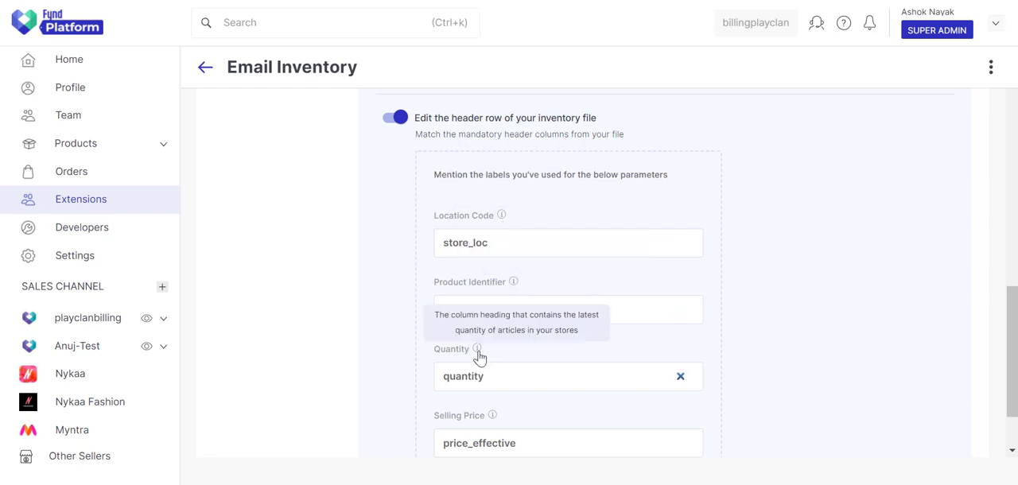
mouse_move(493, 421)
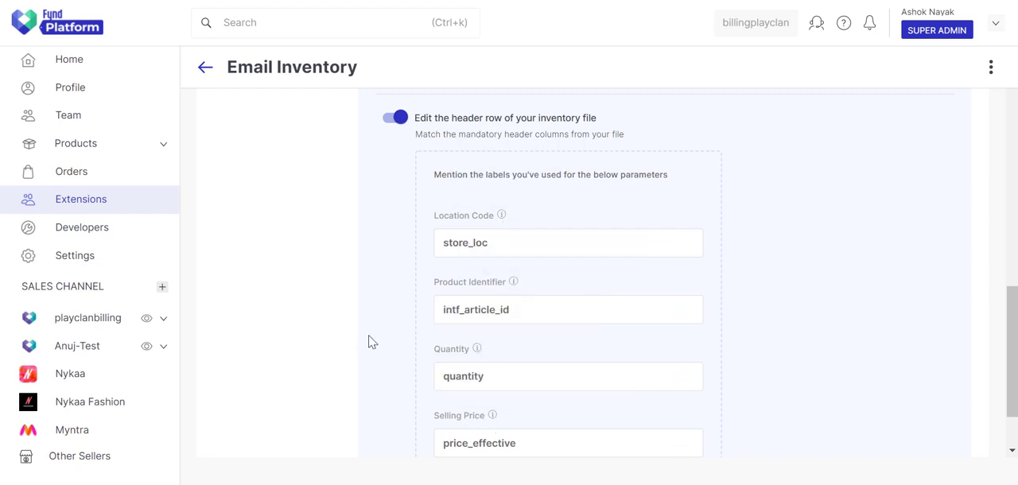
Step: Save the email configuration, check the review summary through the Advanced section, confirm it and dismiss the success notice
scroll(1010, 337, "up", 1)
left_click_drag(1013, 306, 999, 119)
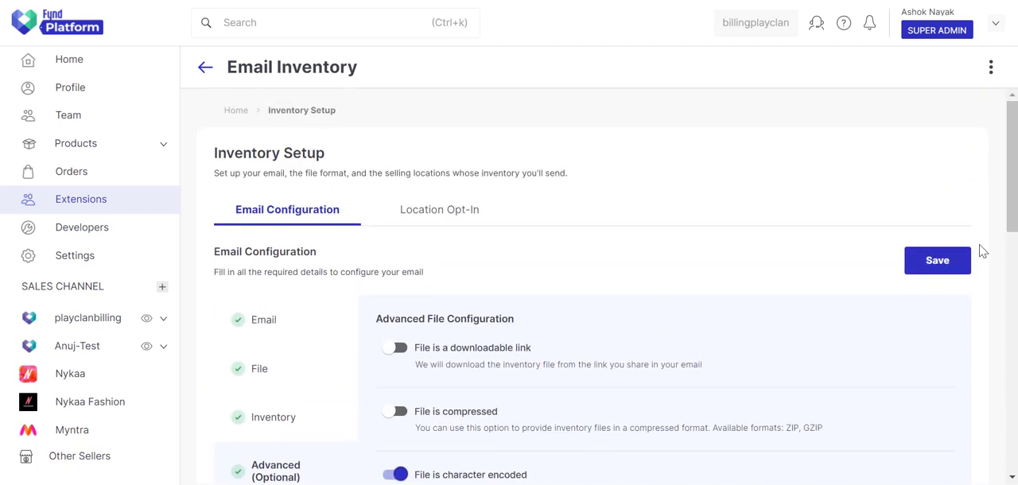
left_click(957, 265)
scroll(987, 303, "down", 4)
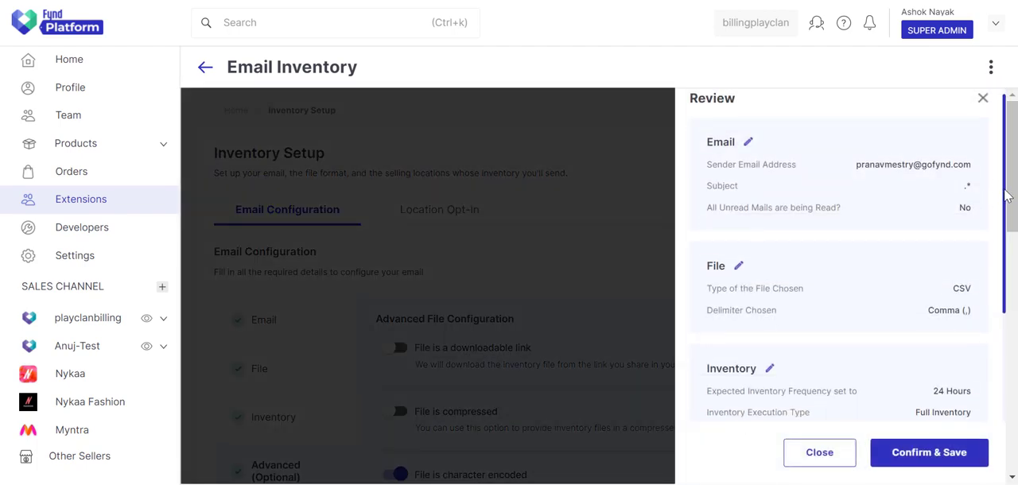
left_click_drag(1007, 329, 1003, 388)
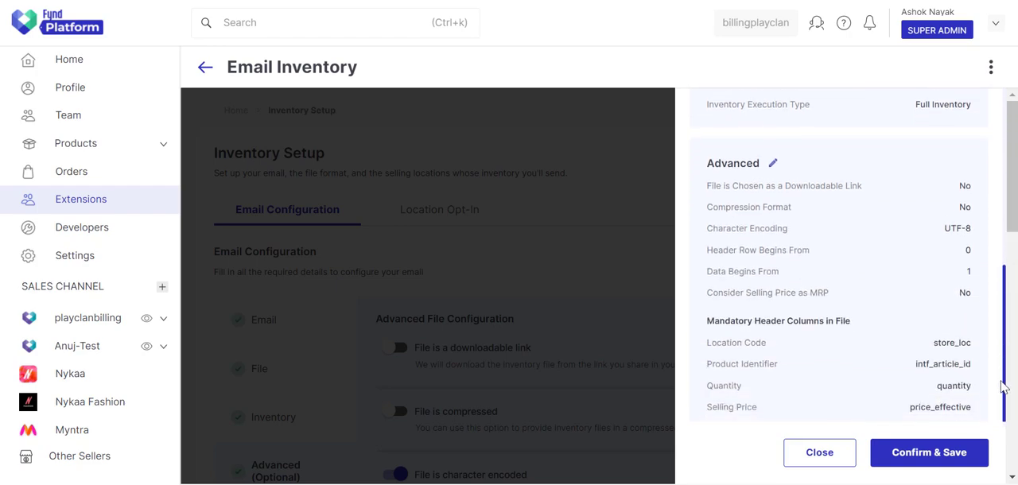
left_click(928, 456)
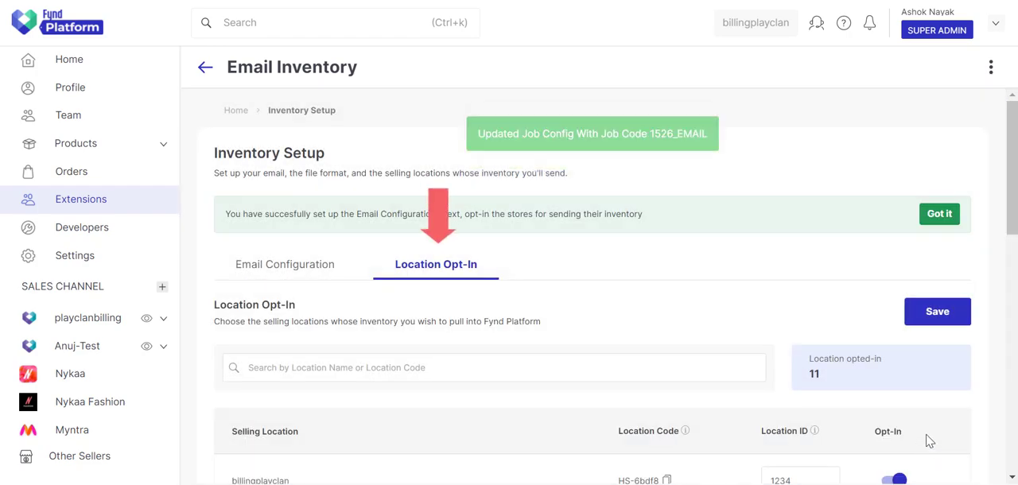
left_click(935, 217)
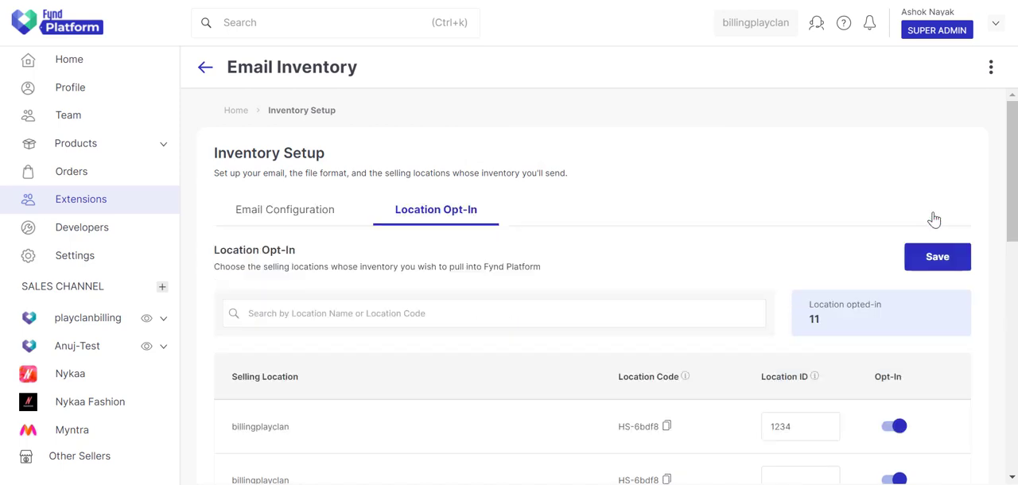
Step: Opt out the second billingplayclan location, hamley and Channel in the Location Opt-In list
scroll(646, 234, "down", 3)
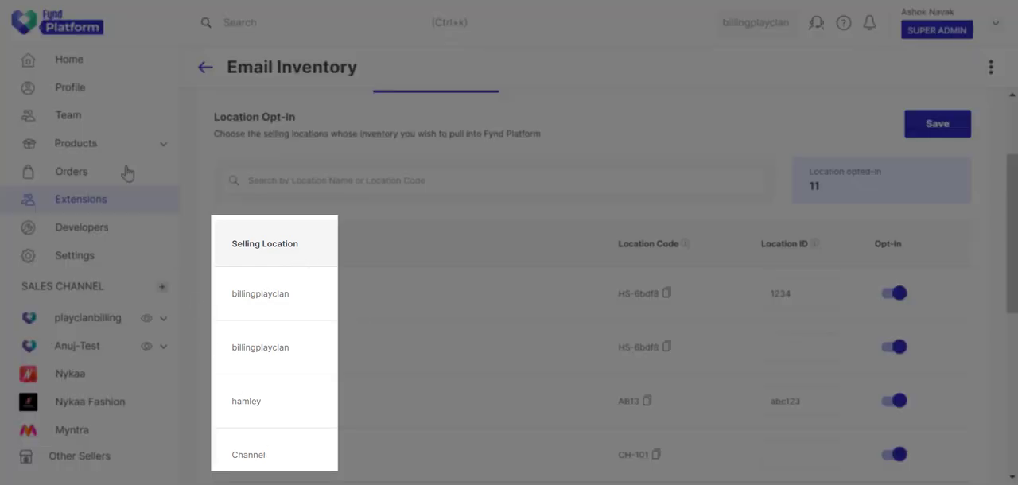
left_click(82, 87)
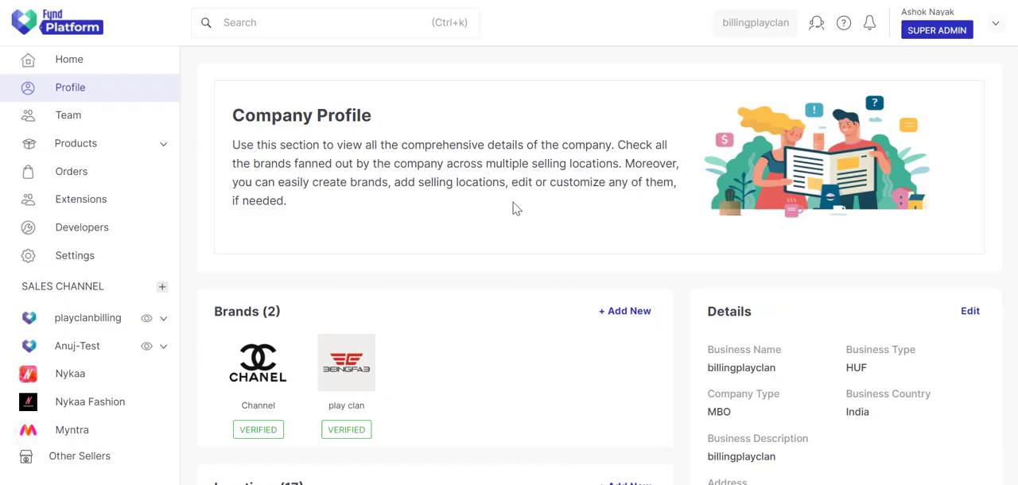
middle_click(514, 222)
scroll(510, 260, "down", 4)
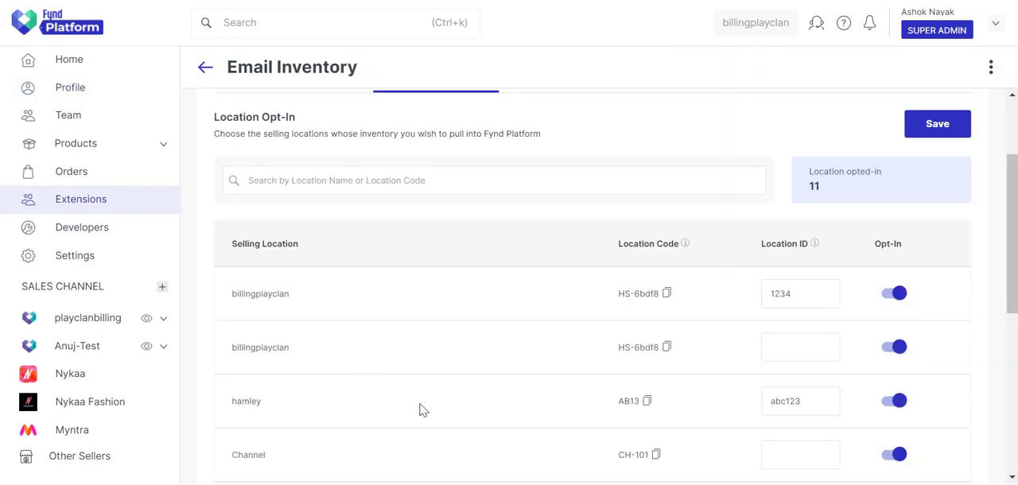
left_click(893, 350)
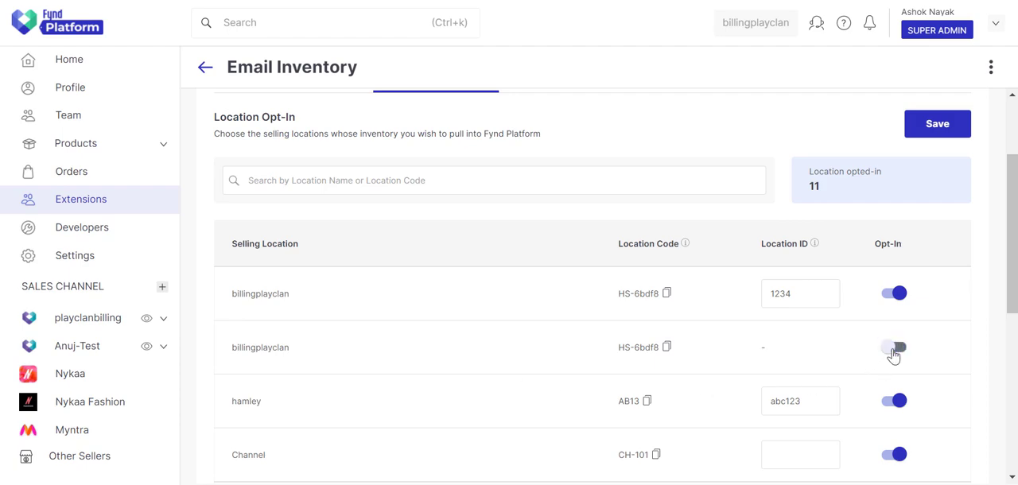
left_click(895, 403)
left_click(895, 455)
scroll(913, 418, "down", 1)
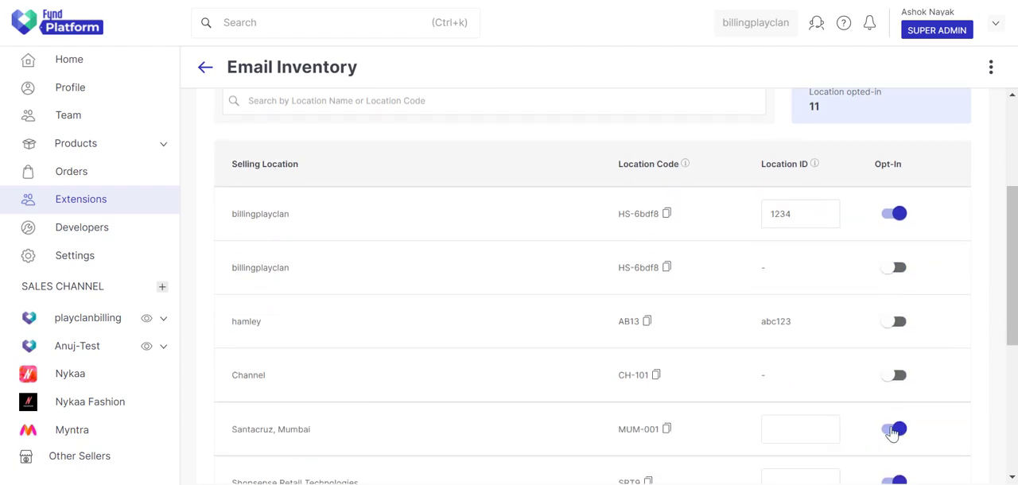
Step: Opt out the Santacruz, Mumbai location and opt the Channel location back in
left_click(896, 429)
scroll(931, 436, "down", 1)
scroll(931, 416, "up", 1)
left_click(894, 429)
scroll(978, 308, "down", 2)
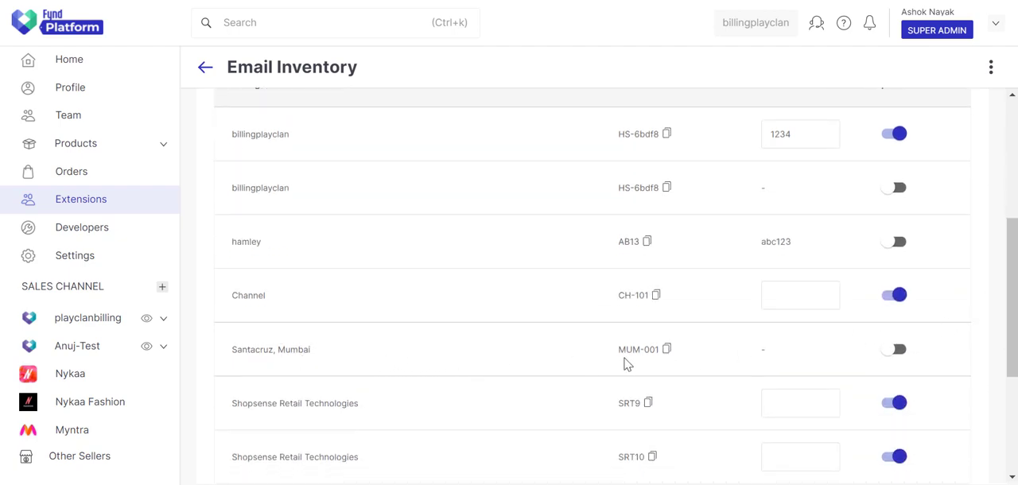
Step: Opt in the Santacruz, Mumbai location (MUM-001) and set its Location ID to MRVLB05, copied from cell D7 of the Excel sample sheet
left_click_drag(618, 350, 662, 350)
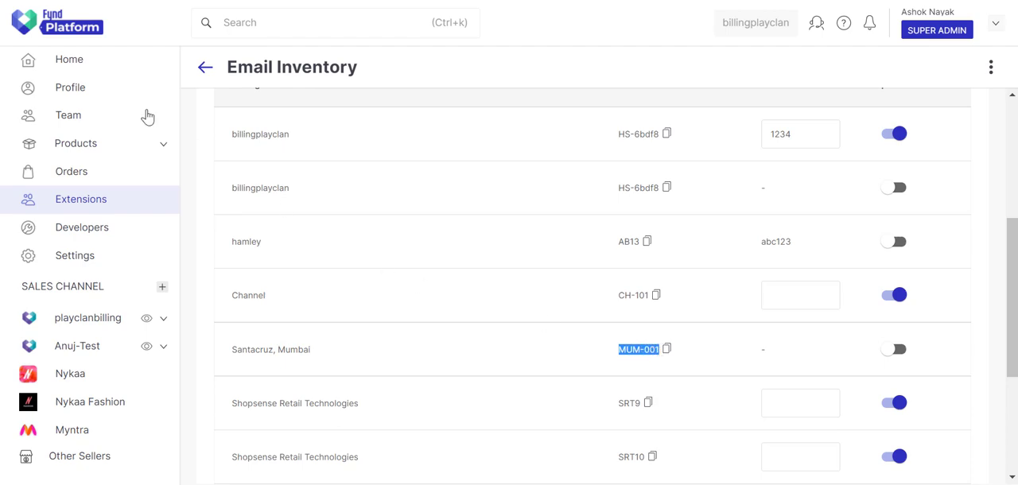
left_click(895, 356)
left_click(825, 349)
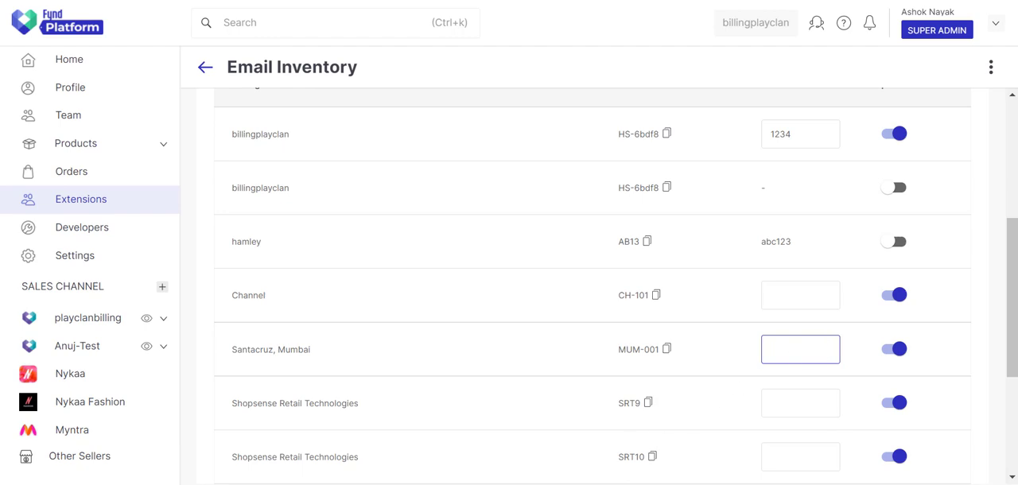
key("alt+Tab")
scroll(516, 260, "down", 1)
double_click(524, 303)
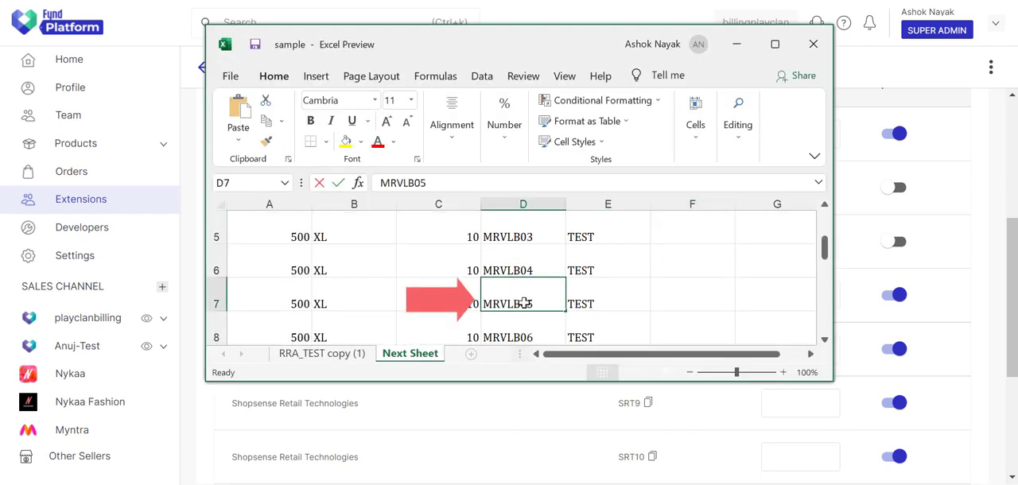
double_click(524, 303)
right_click(525, 304)
left_click(561, 334)
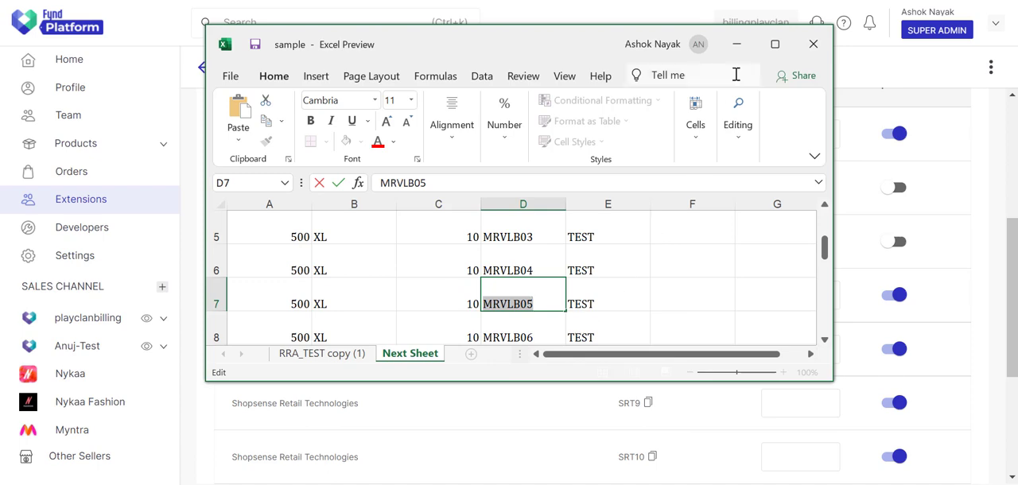
left_click(737, 44)
key("ctrl+v")
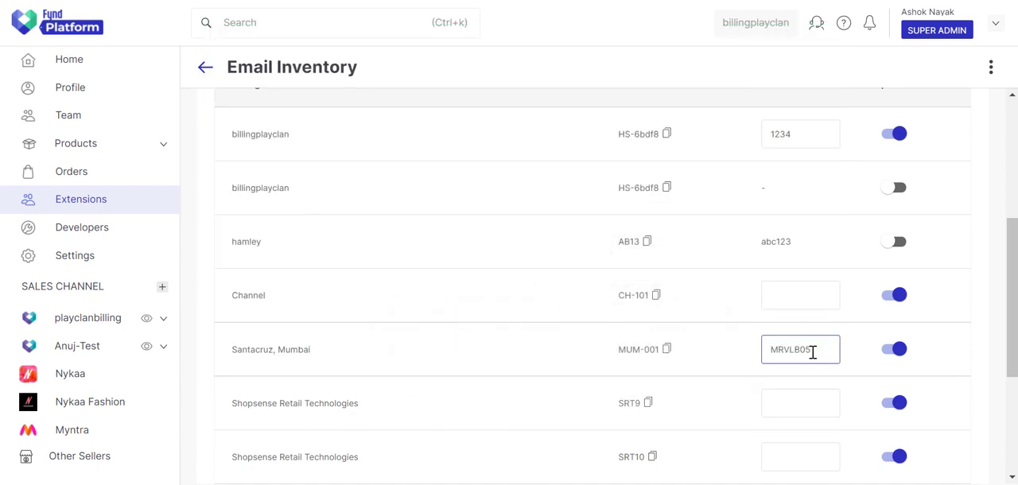
left_click(952, 354)
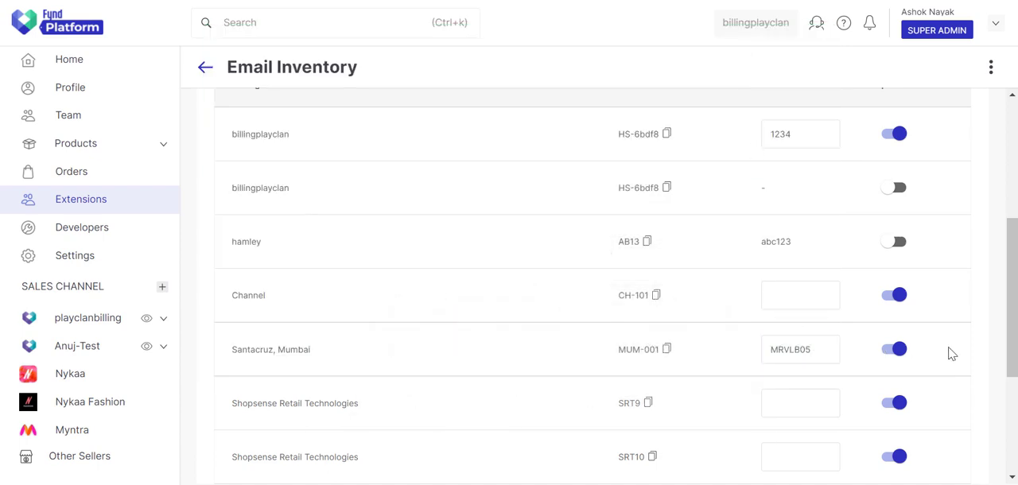
Step: Save the location opt-in settings and dismiss the setup completion notice
left_click_drag(1013, 354, 1013, 233)
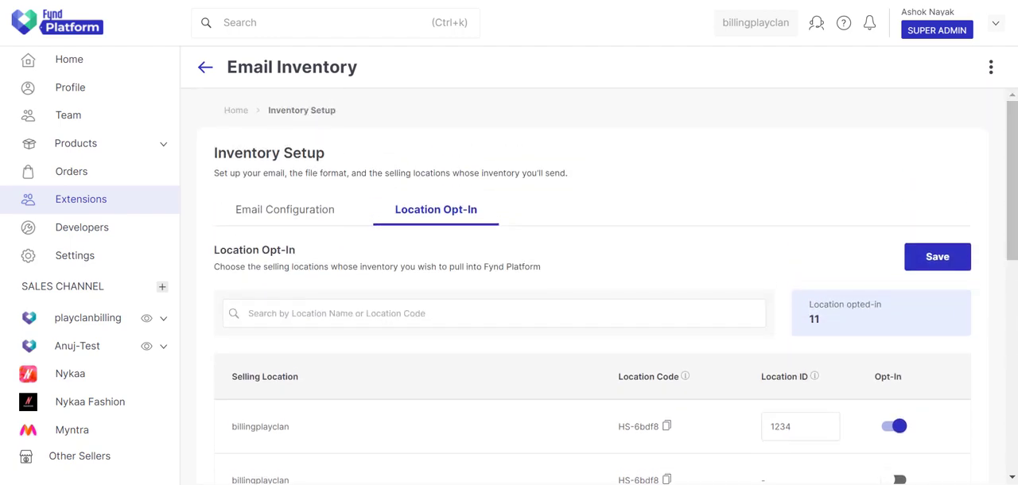
left_click(960, 262)
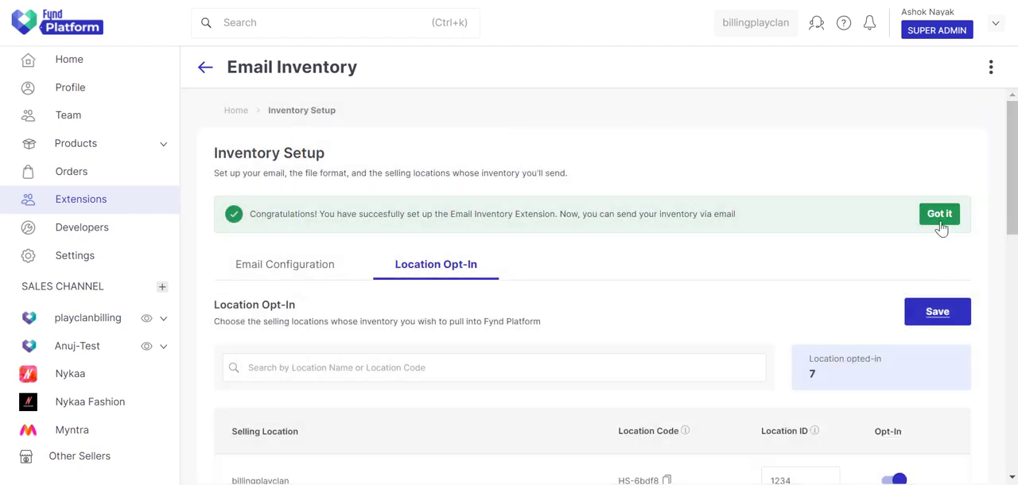
left_click(940, 221)
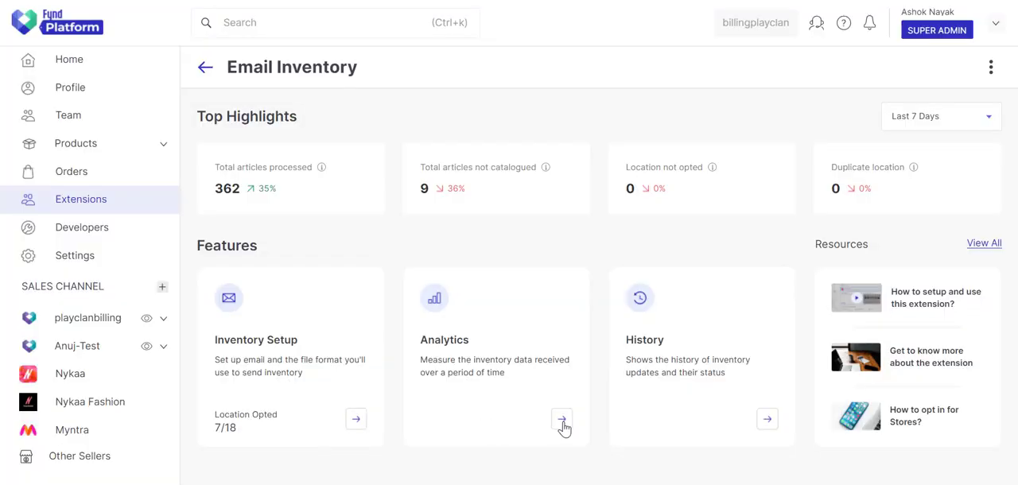
Step: Open the extension's Analytics and set the date range to the last 6 months
left_click(561, 420)
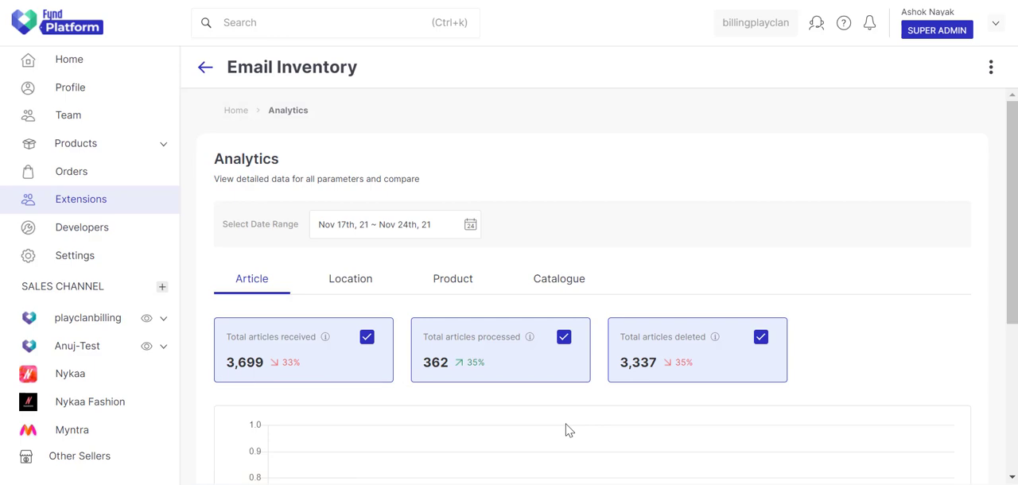
left_click(405, 225)
left_click(474, 249)
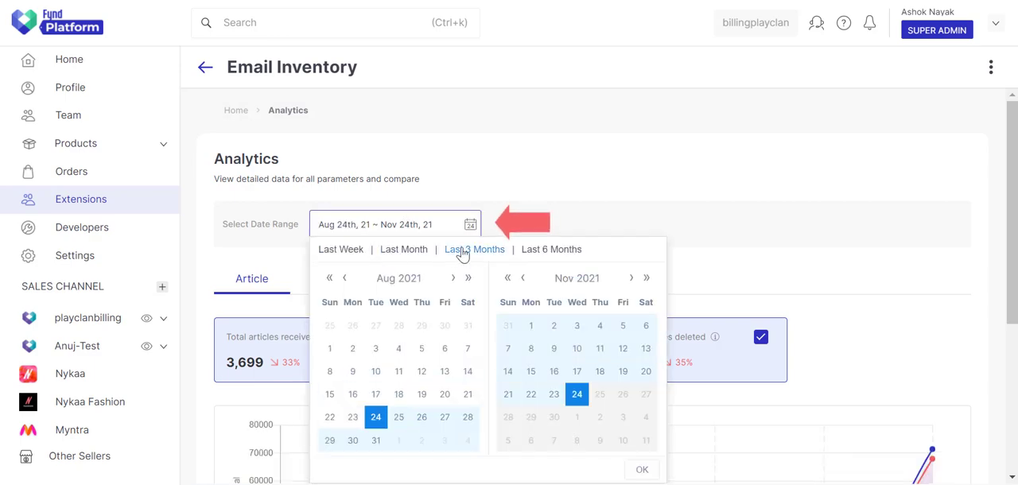
left_click(548, 252)
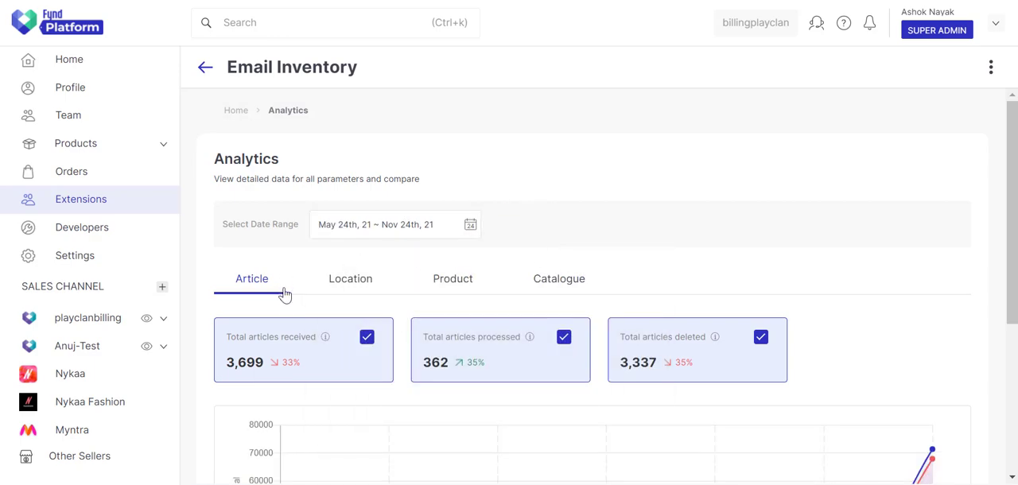
Step: Examine the descriptions of the article metrics and their chart over time
mouse_move(326, 342)
mouse_move(718, 350)
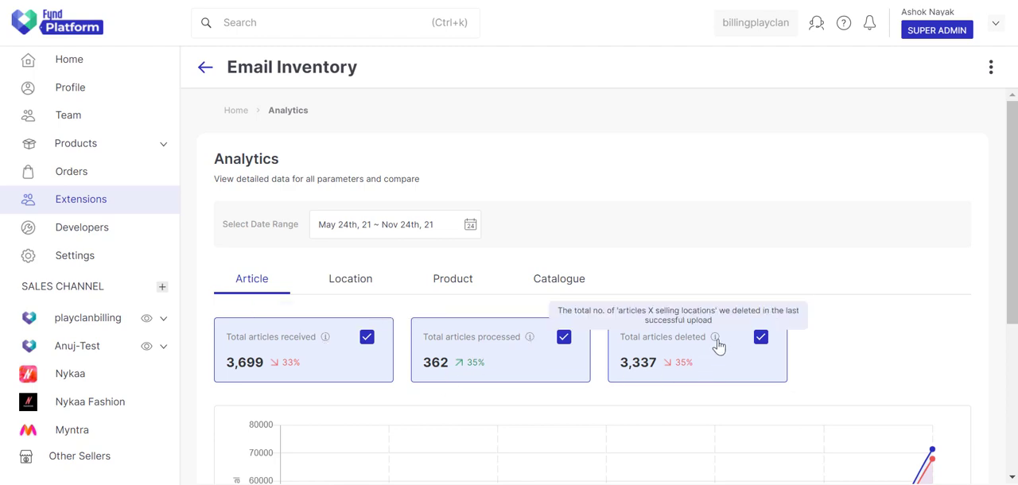
scroll(1004, 295, "down", 3)
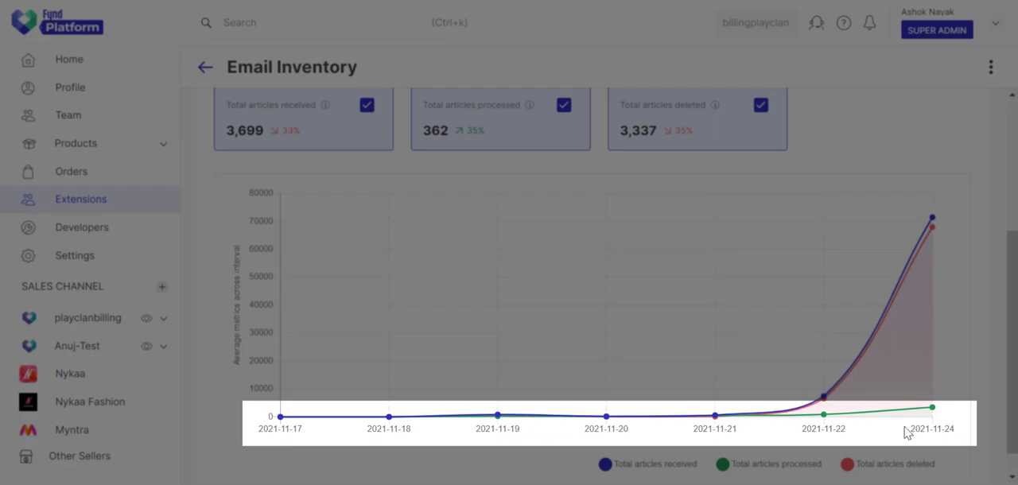
scroll(1007, 355, "up", 2)
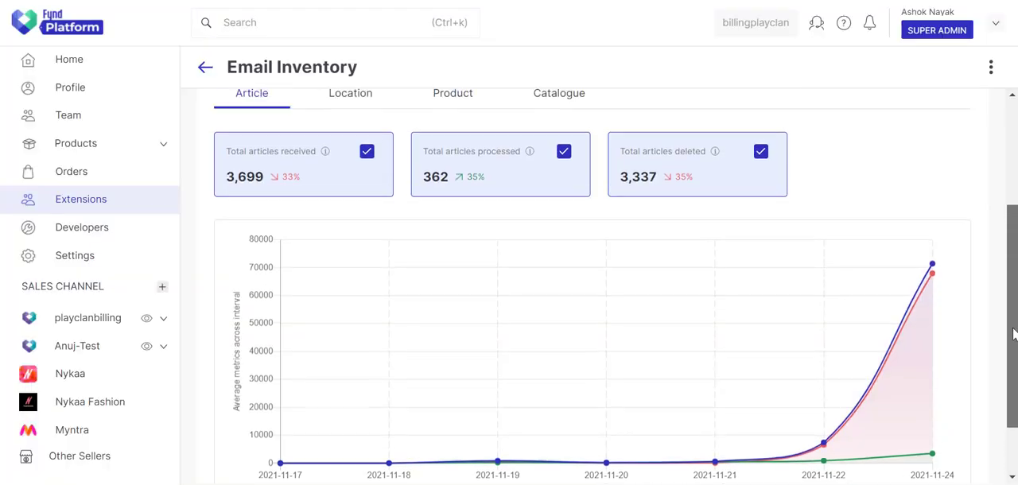
Step: Examine the Location, Product and Catalogue metrics in Analytics
left_click(353, 141)
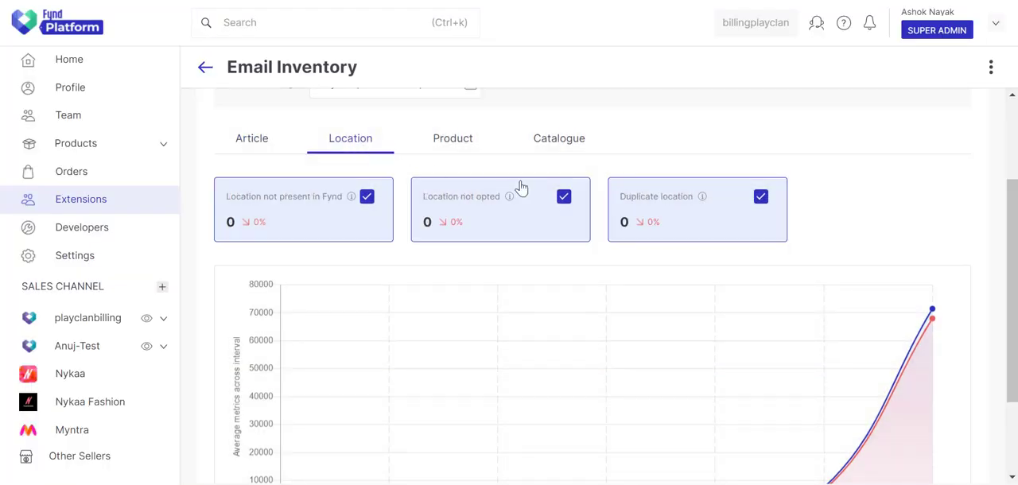
mouse_move(352, 200)
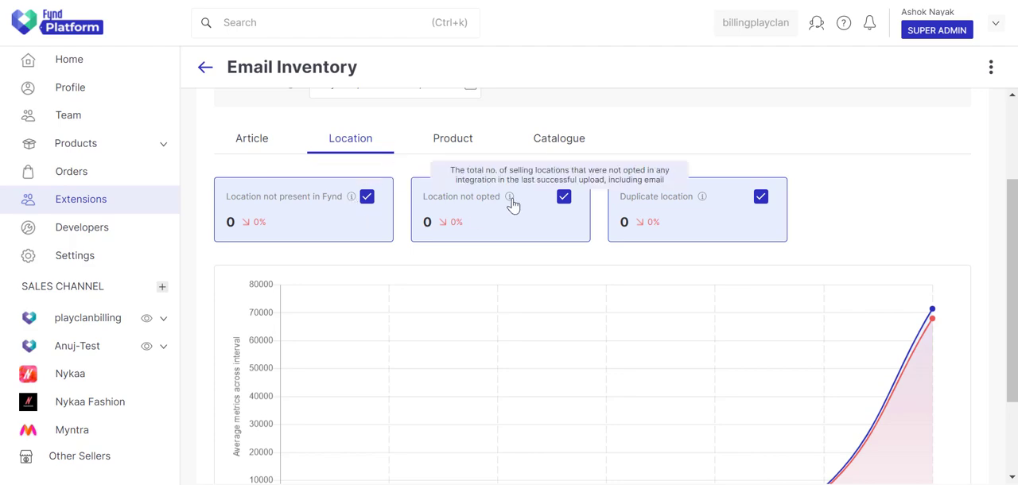
left_click(450, 143)
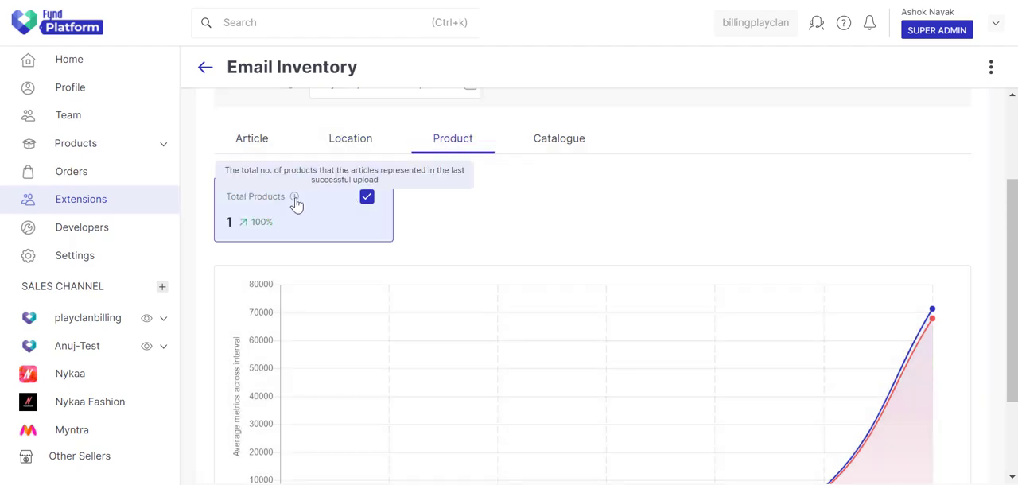
left_click(549, 148)
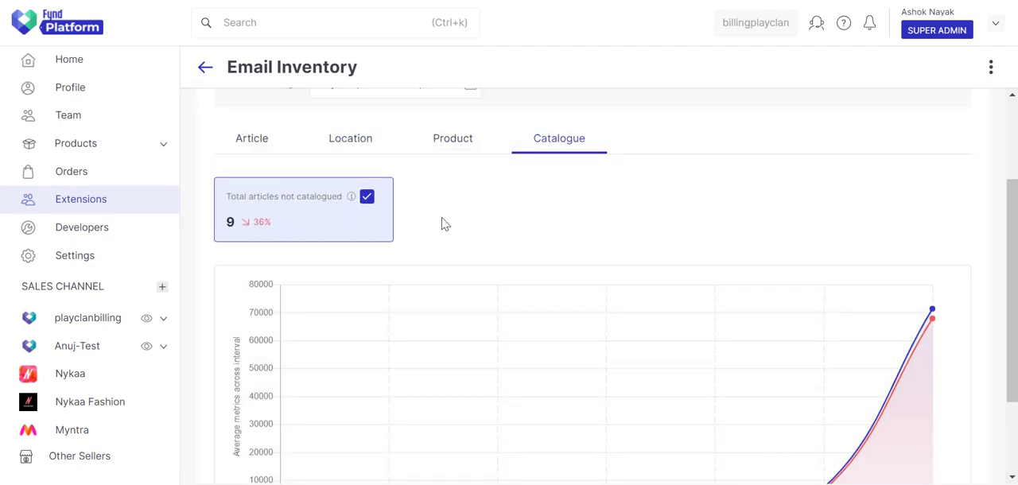
Step: Leave Analytics and open the History of inventory updates
scroll(443, 223, "up", 2)
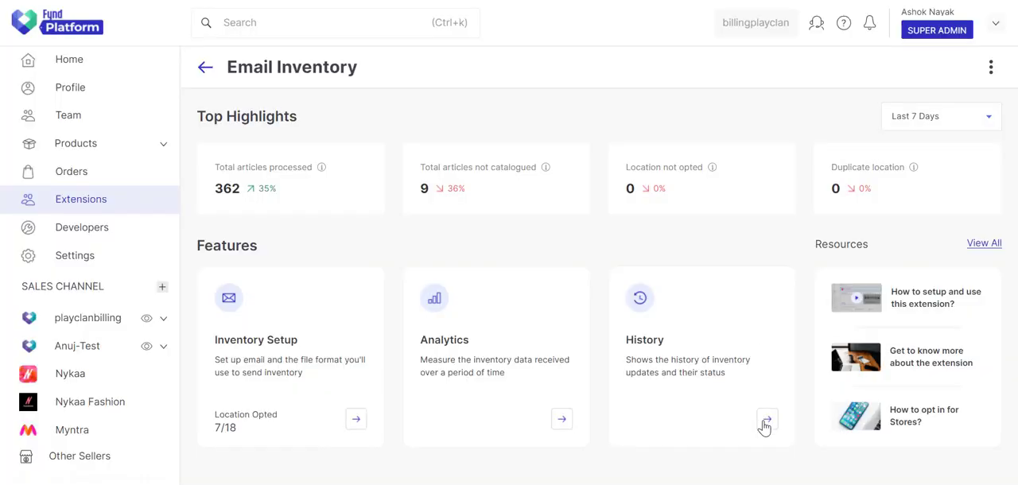
left_click(767, 420)
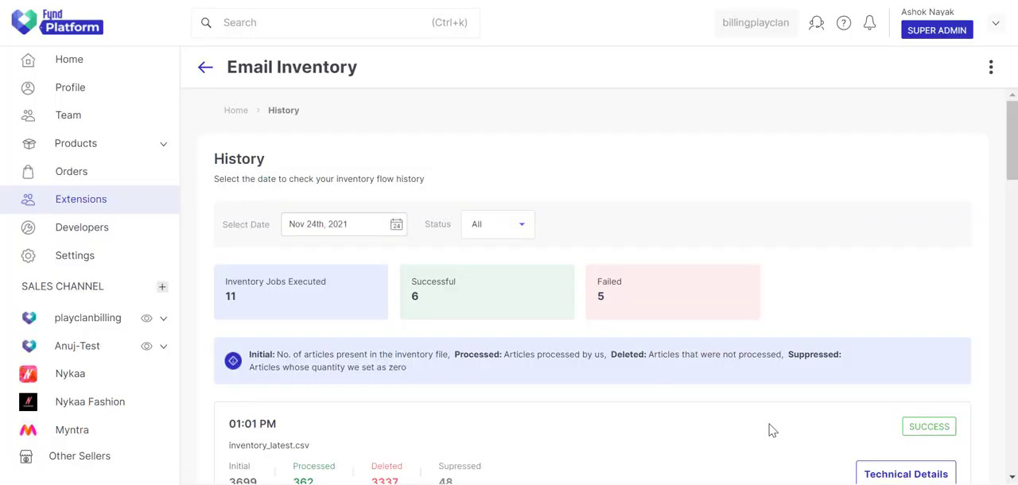
Step: Set the History date to Nov 23rd, 2021 and review the executed, successful and failed inventory job totals
left_click(353, 228)
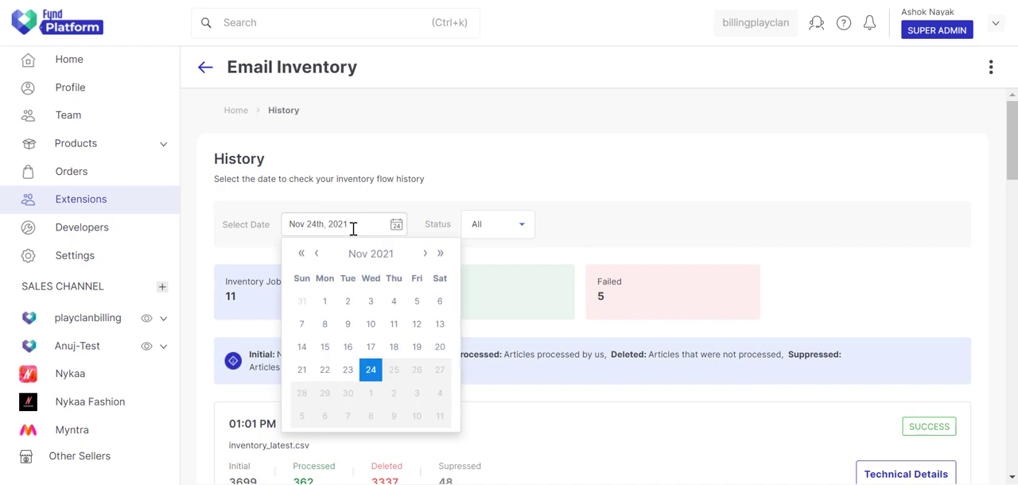
left_click(348, 368)
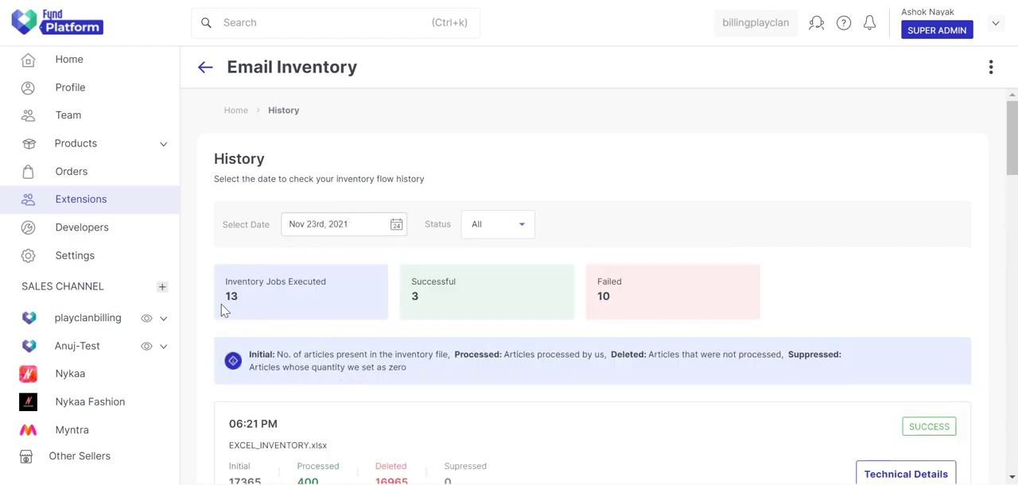
double_click(232, 300)
double_click(414, 297)
double_click(603, 296)
left_click(741, 286)
Step: Examine the execution times, statuses and failure messages of the individual inventory jobs for that day
left_click_drag(1015, 140, 1017, 189)
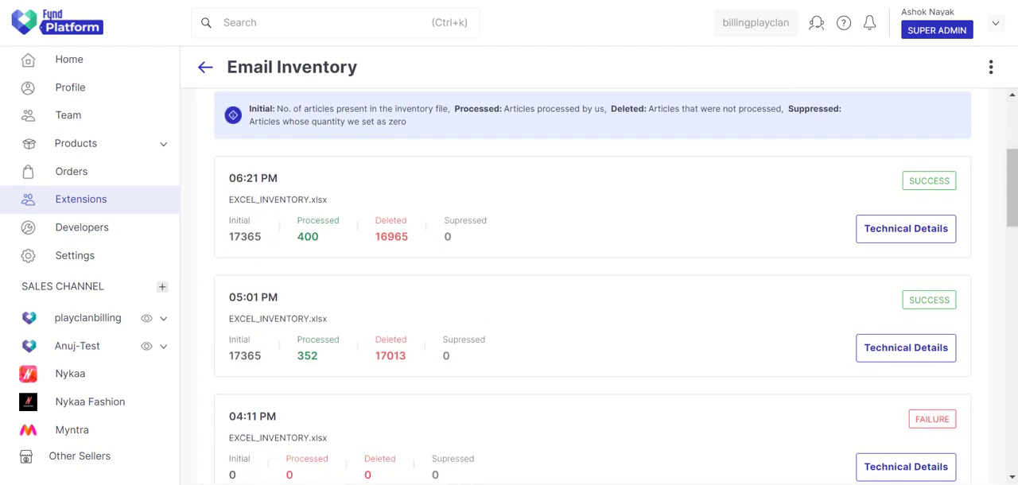
triple_click(242, 181)
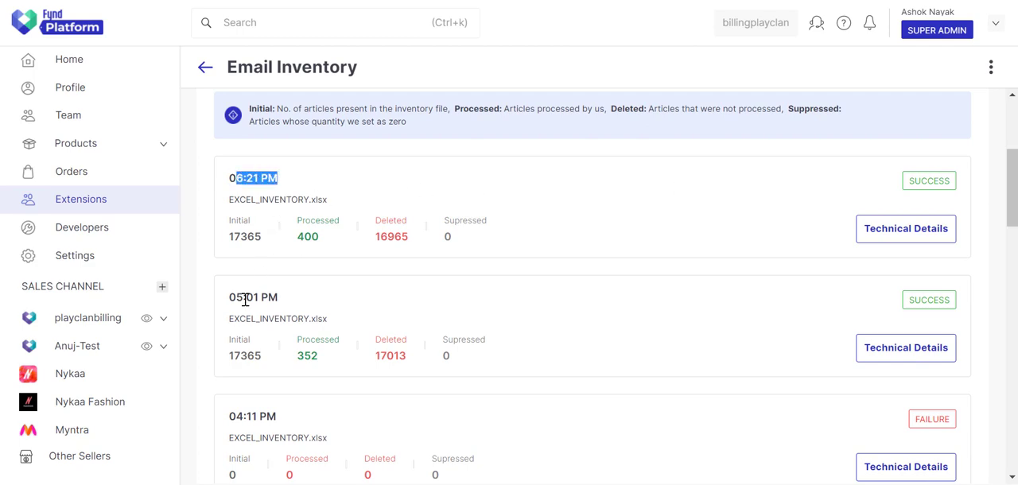
triple_click(246, 299)
left_click_drag(230, 415, 325, 425)
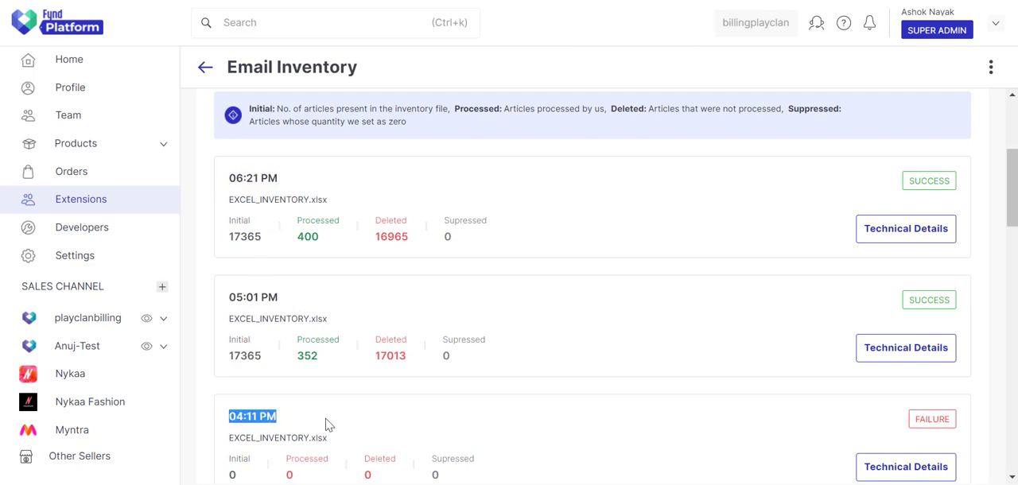
left_click(326, 424)
left_click_drag(1013, 187, 960, 260)
triple_click(239, 237)
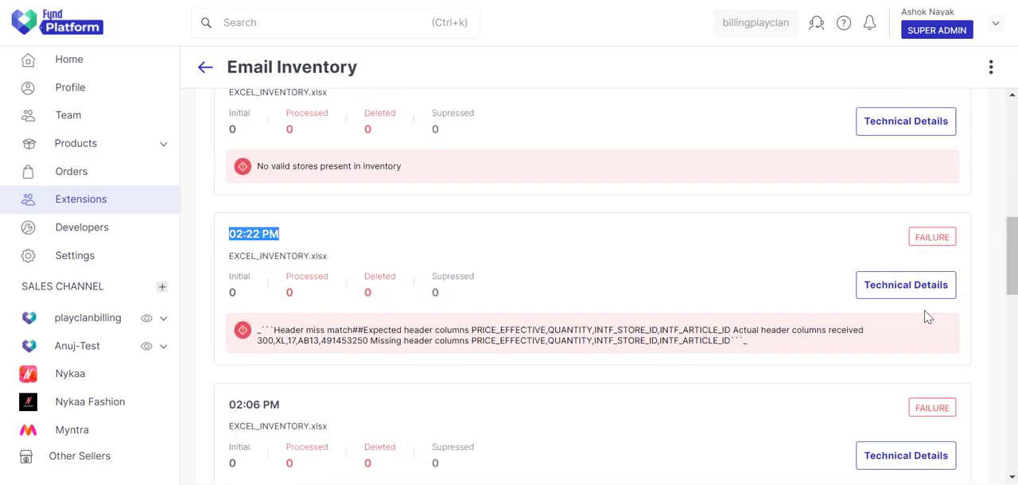
Step: Examine the initial, processed, deleted and suppressed article counts of the 06:21 PM job
left_click_drag(1011, 286, 1014, 189)
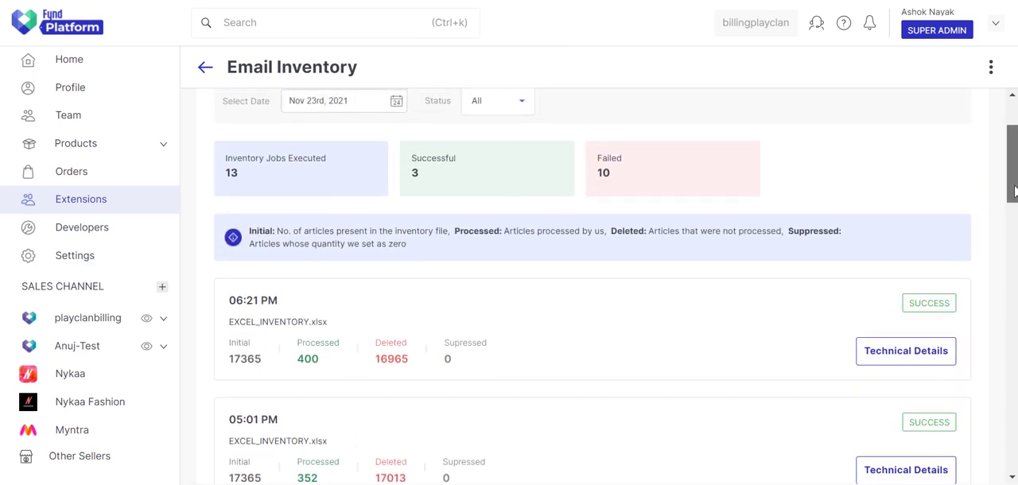
double_click(250, 358)
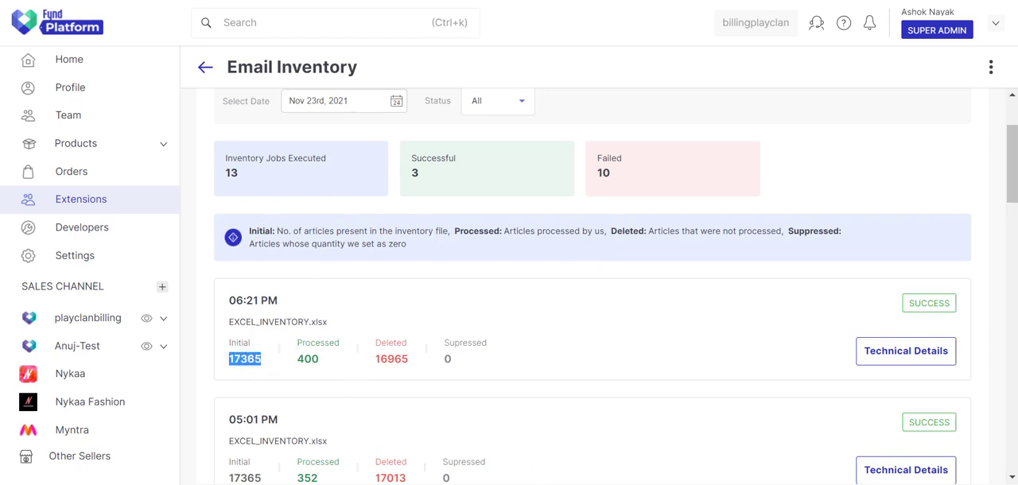
double_click(308, 358)
double_click(393, 358)
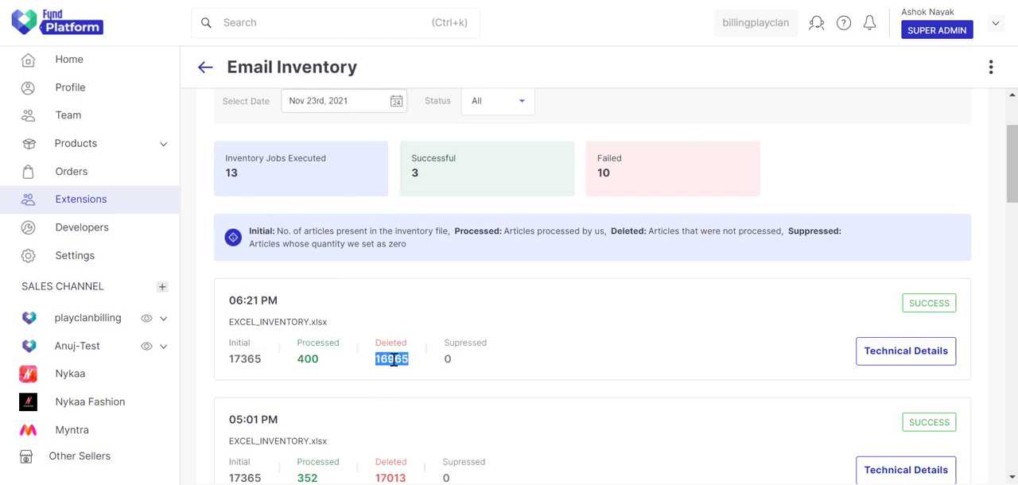
left_click(451, 363)
Step: Open the technical details of the 06:21 PM job, examine its execution stages and removed articles, and close them
left_click(921, 358)
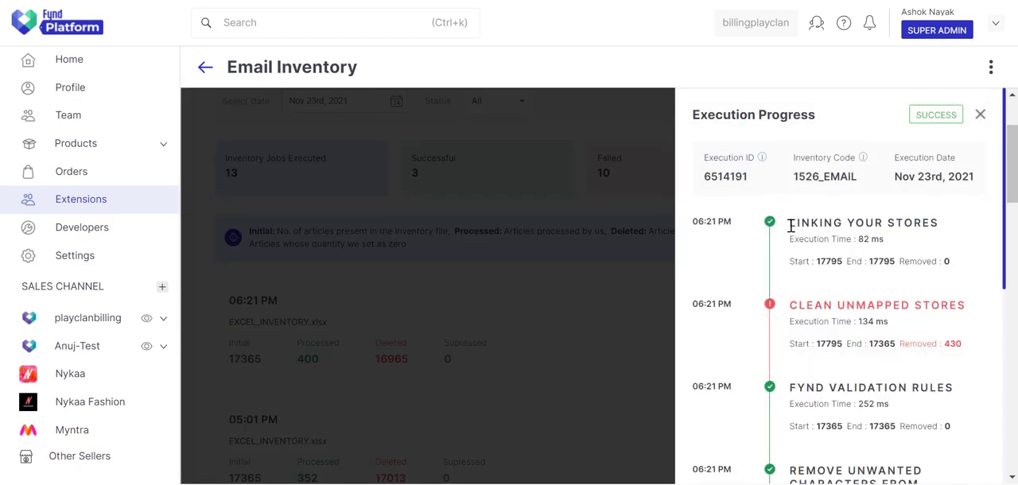
left_click_drag(791, 227, 939, 224)
left_click_drag(790, 305, 966, 306)
scroll(966, 343, "down", 1)
left_click(967, 344)
scroll(965, 345, "down", 4)
scroll(941, 382, "up", 3)
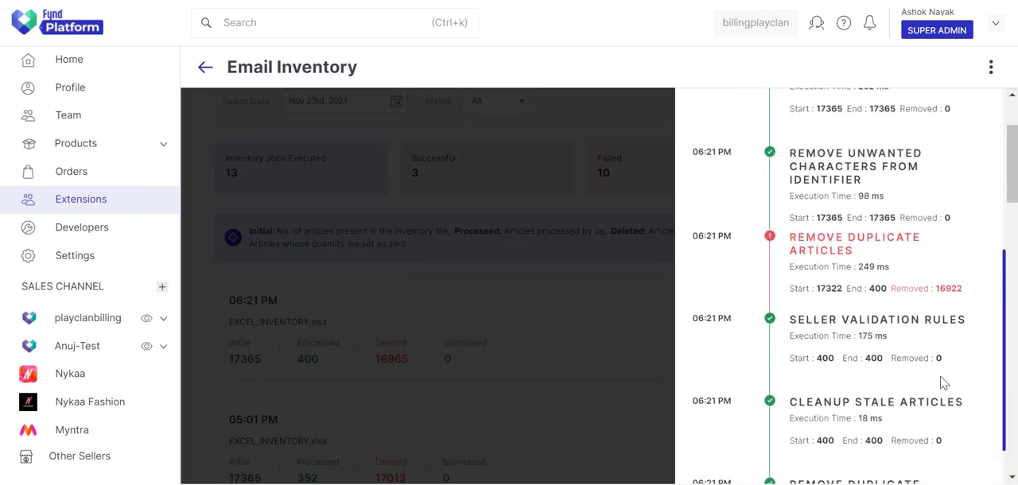
scroll(945, 380, "up", 2)
left_click(981, 116)
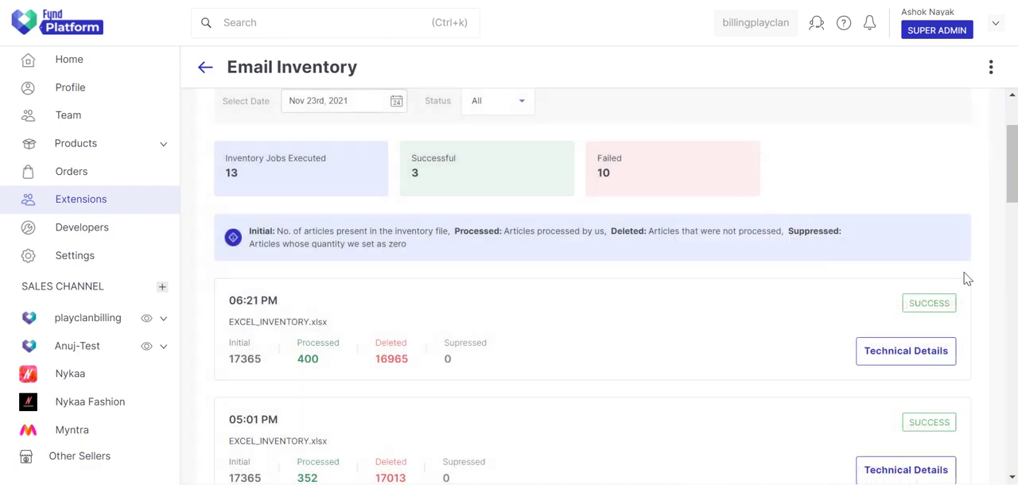
Step: View the technical details of the failed 04:11 PM job and close them
scroll(966, 278, "down", 3)
scroll(937, 383, "down", 1)
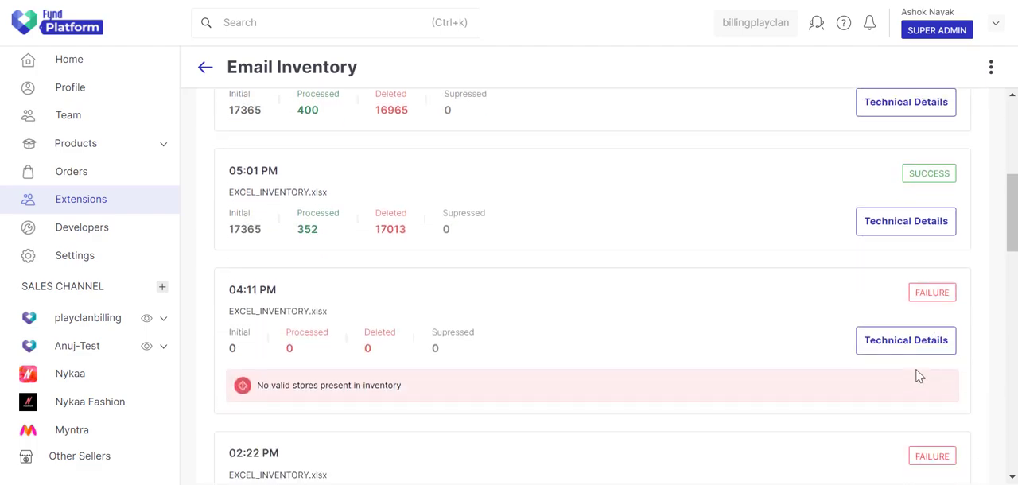
left_click(907, 350)
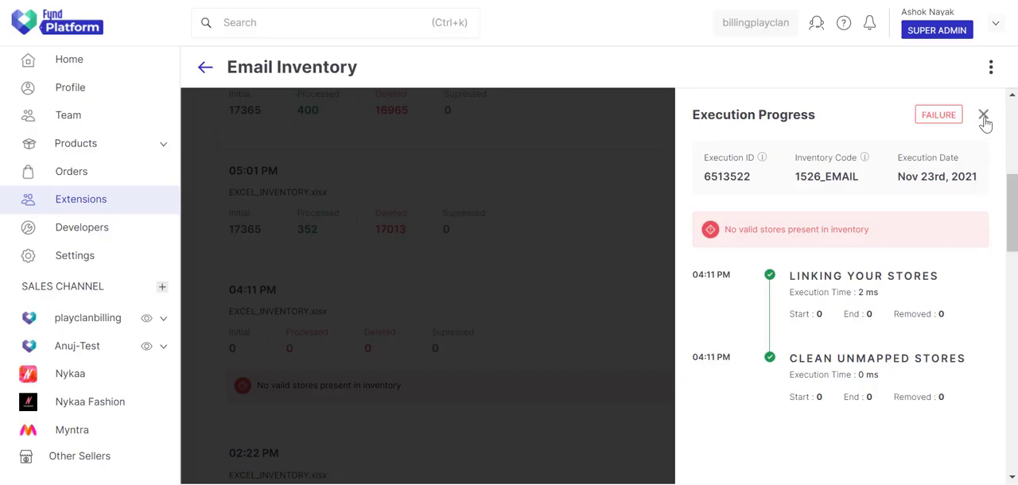
left_click(983, 116)
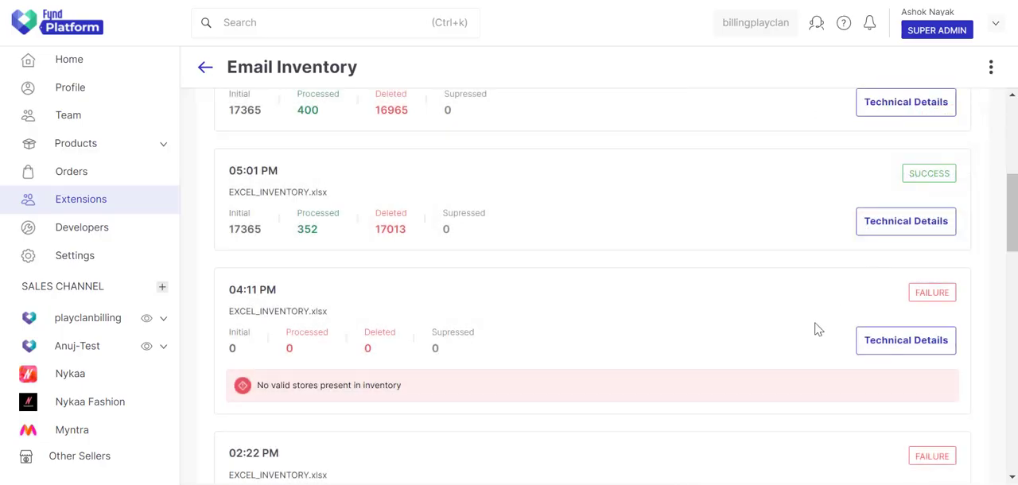